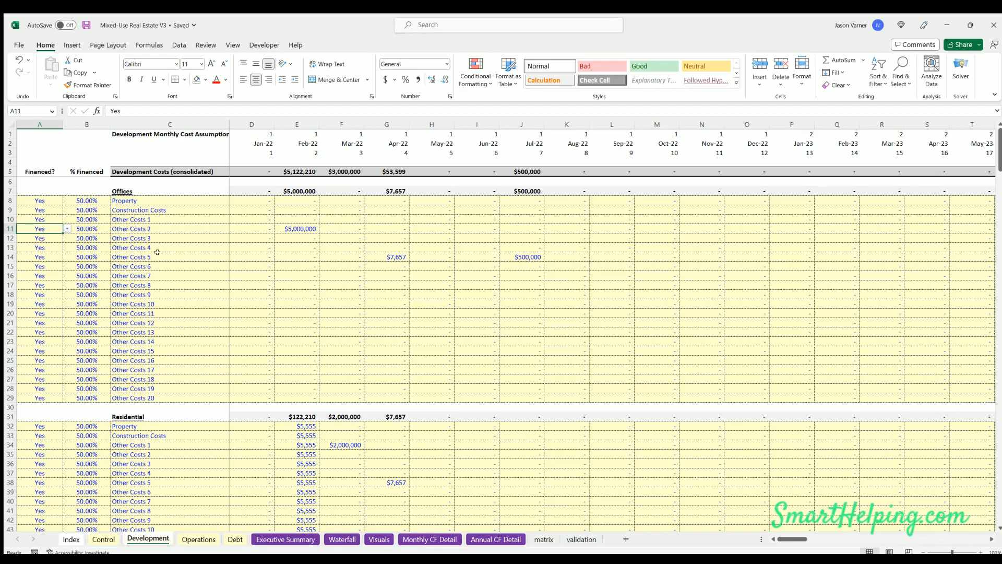
- Examine the Offices cost categories and their monthly development cost entries on the Development sheet
left_click(156, 229)
left_click(168, 203)
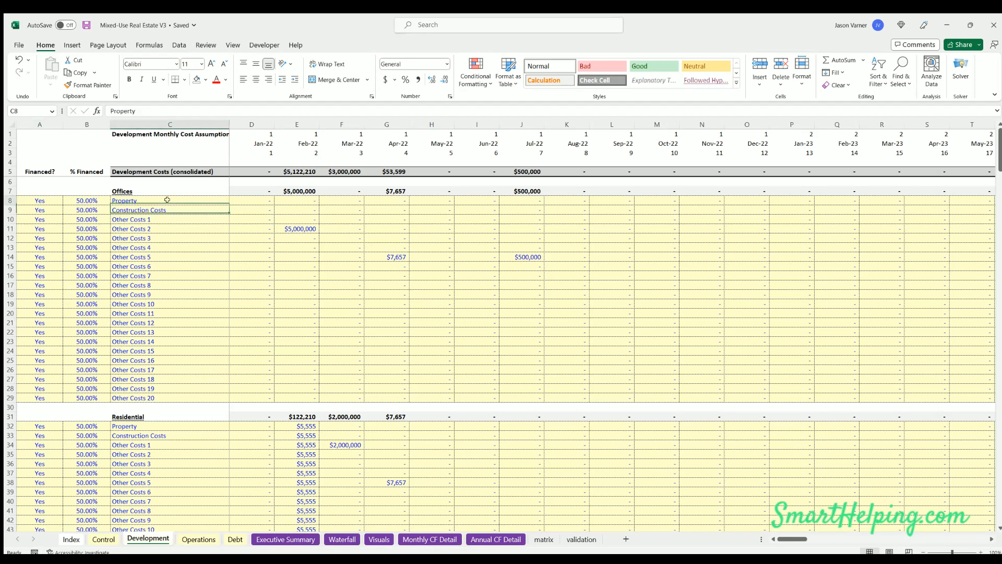
left_click(166, 229)
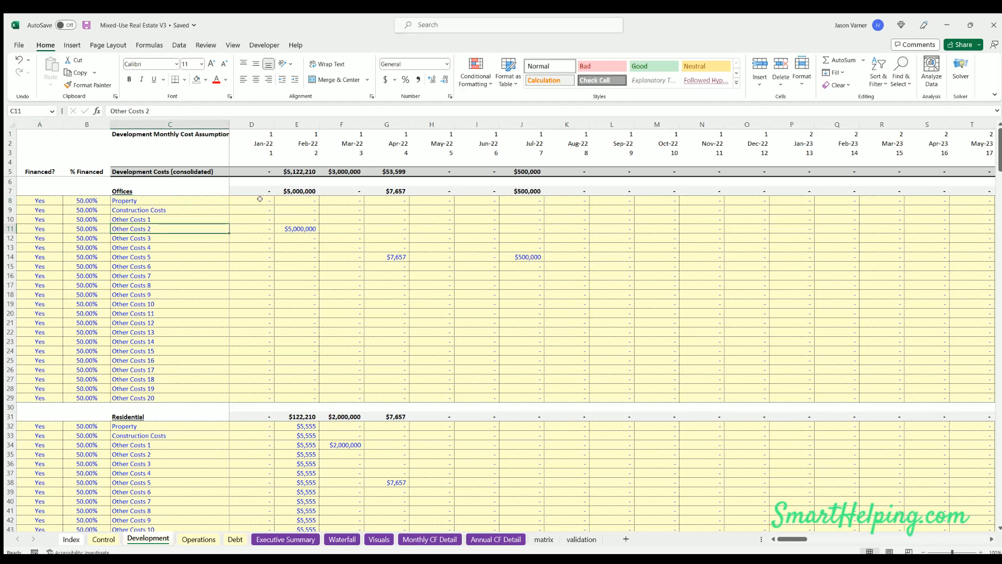
left_click(259, 199)
left_click(259, 246)
left_click(302, 302)
left_click(343, 303)
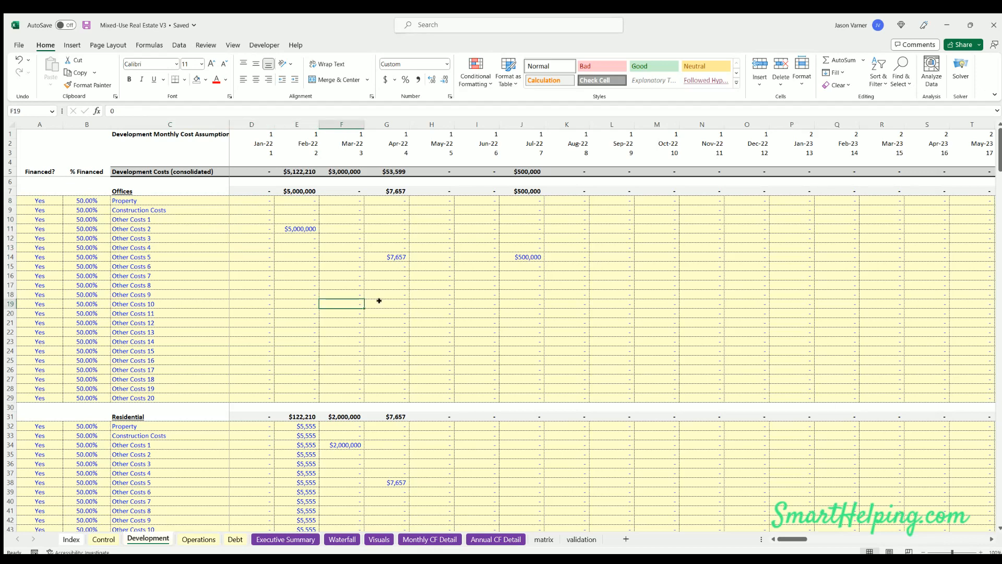
left_click(379, 301)
left_click(302, 294)
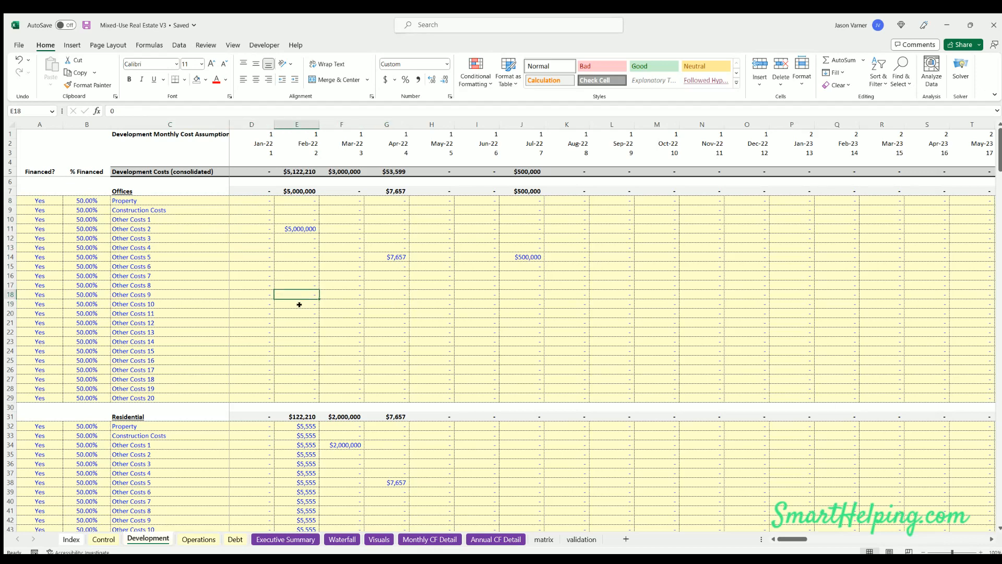
left_click_drag(251, 199, 613, 393)
left_click(525, 256)
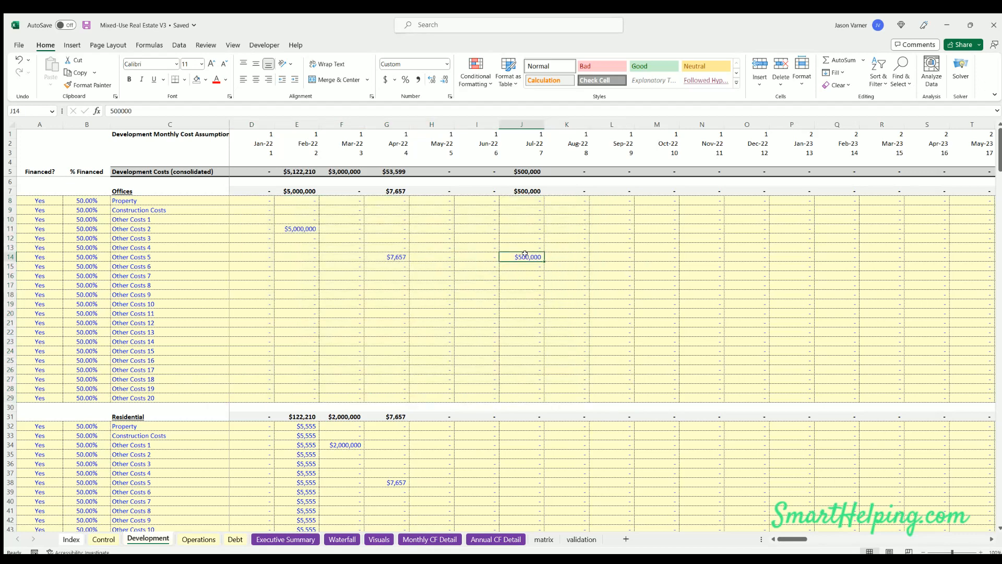
- Look over the first-month Offices cost cells and the cost sections down to Parking Garage and Extra Slot
left_click(256, 200)
left_click(256, 209)
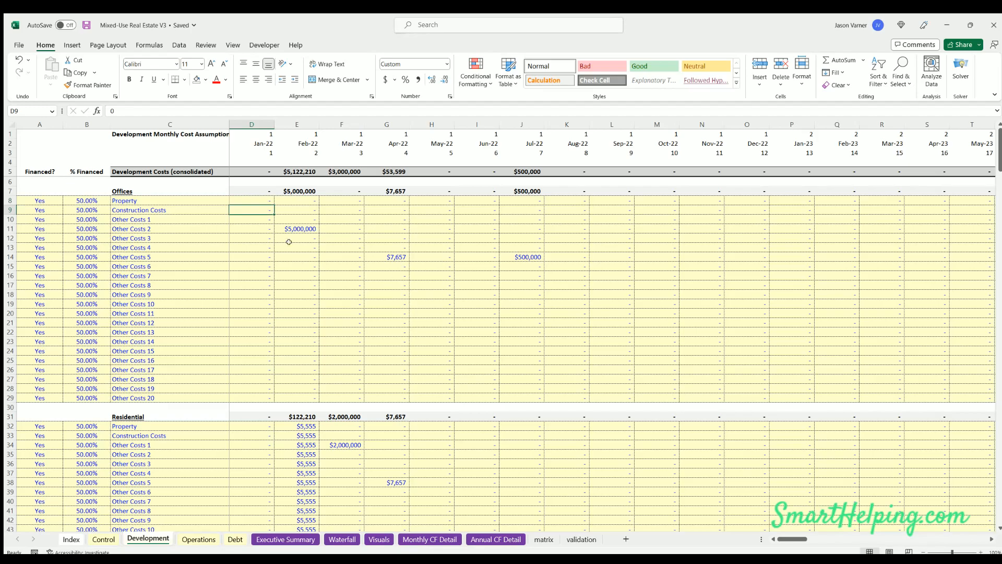
left_click(338, 266)
scroll(339, 287, "down", 20)
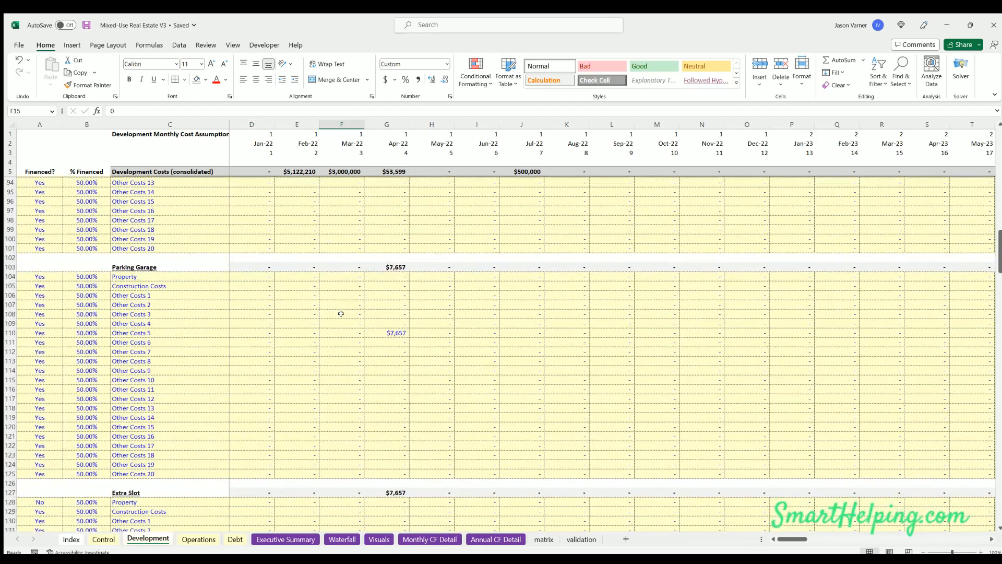
scroll(341, 313, "up", 20)
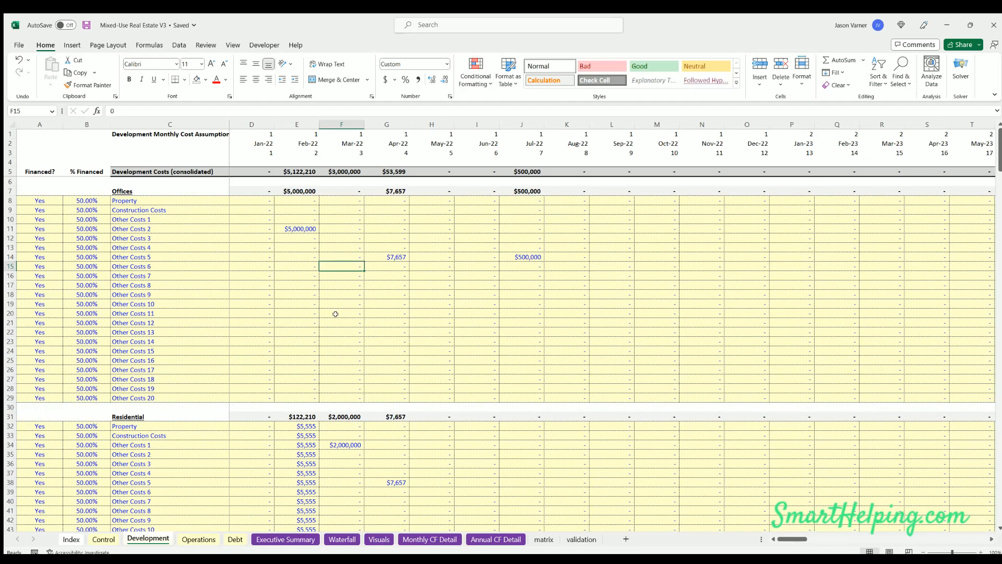
- Review the development loan's accrual, interest-only rate and period inputs and the February 2022 draw formula on the Debt sheet
left_click(236, 539)
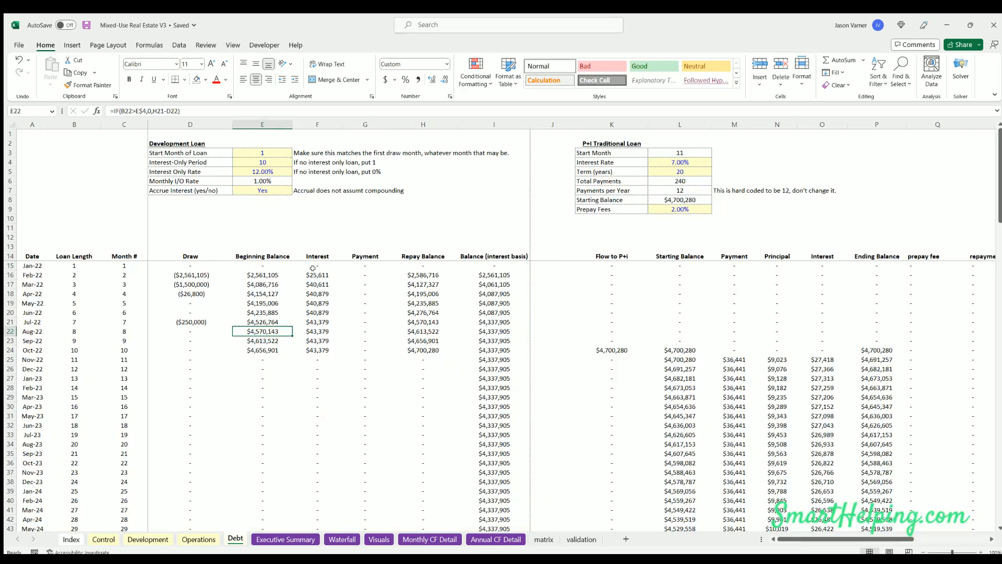
left_click(262, 189)
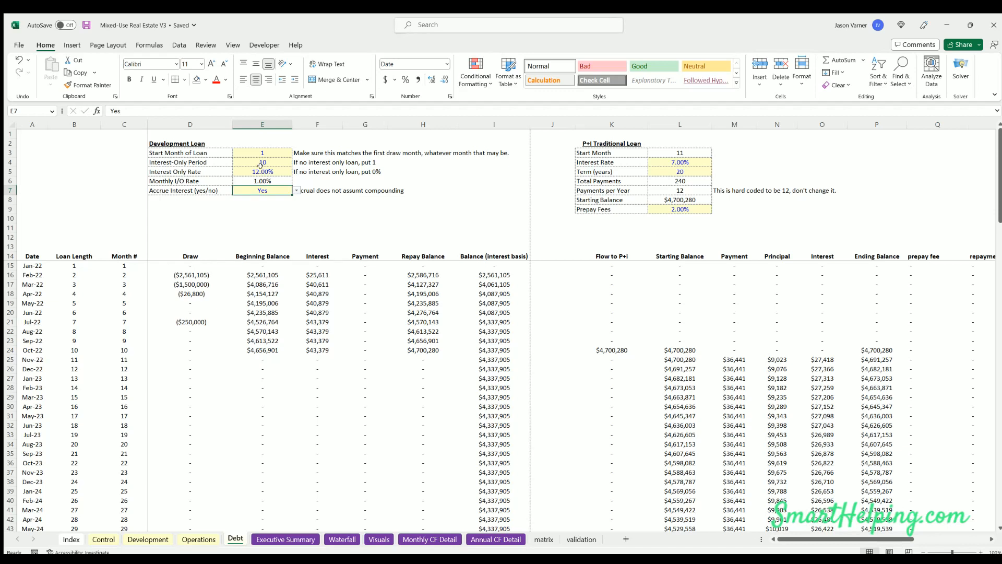
left_click(262, 172)
left_click(266, 159)
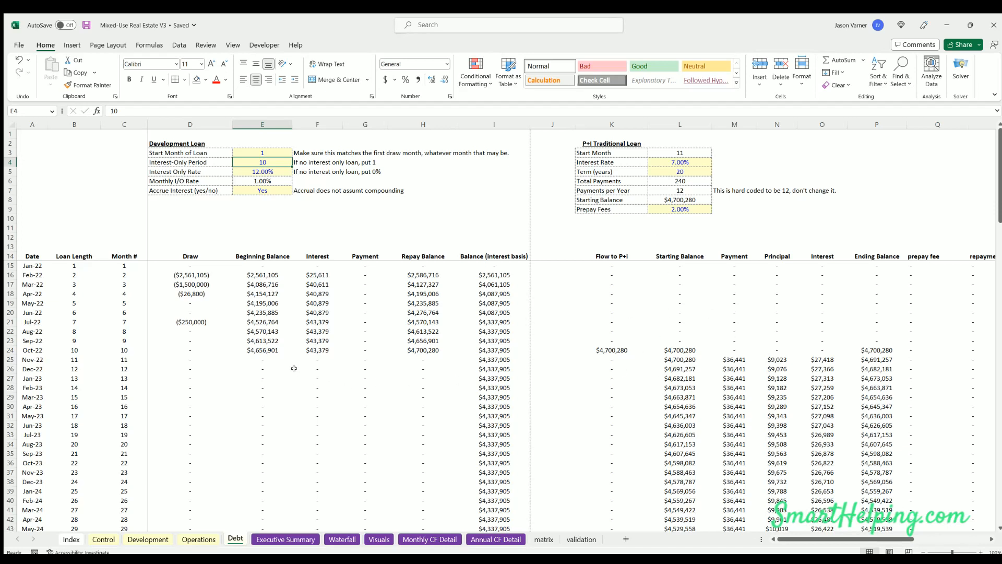
left_click(191, 275)
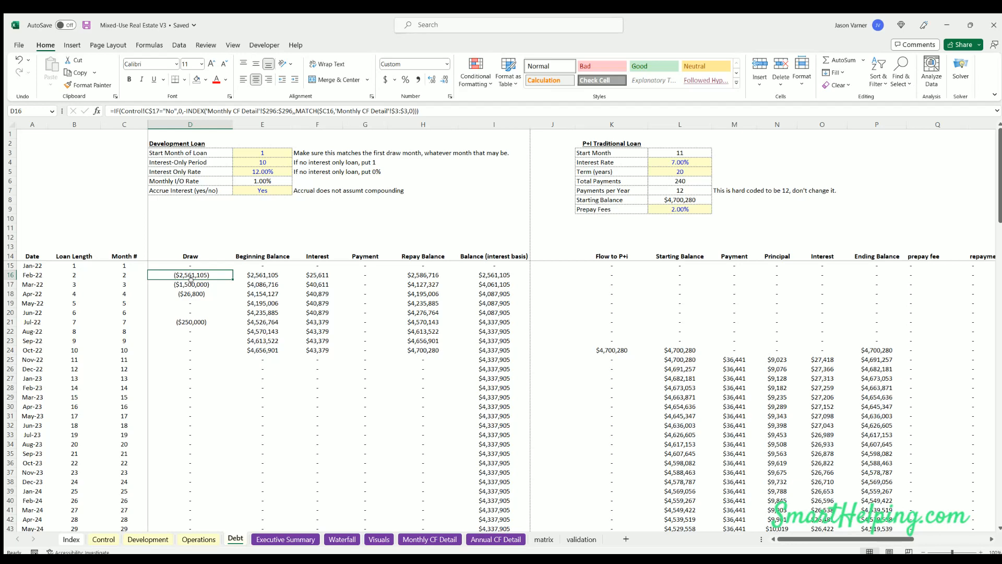
- Review the Financed? settings and monthly cost cells for Offices and the following property types on the Development sheet
left_click(151, 541)
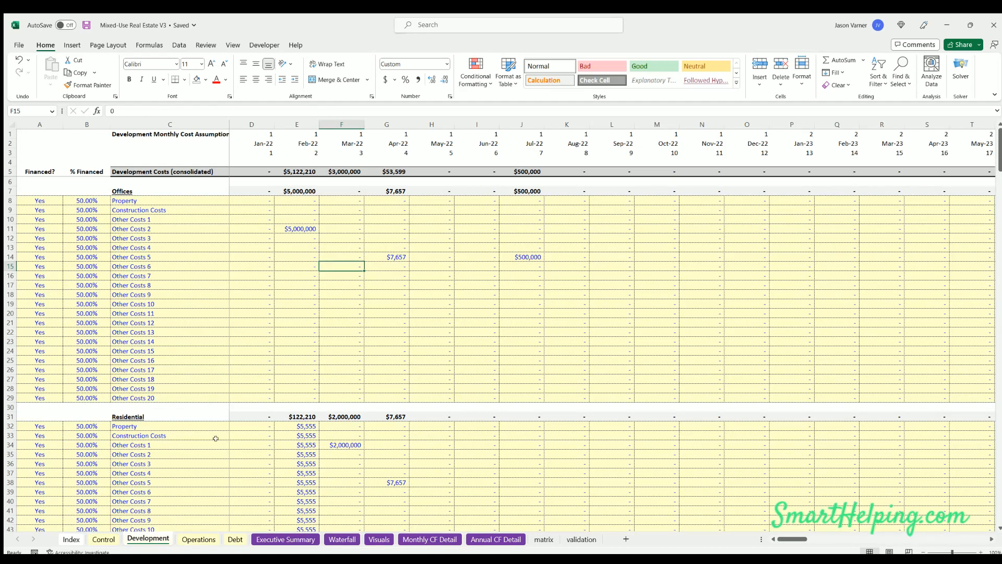
scroll(145, 424, "down", 12)
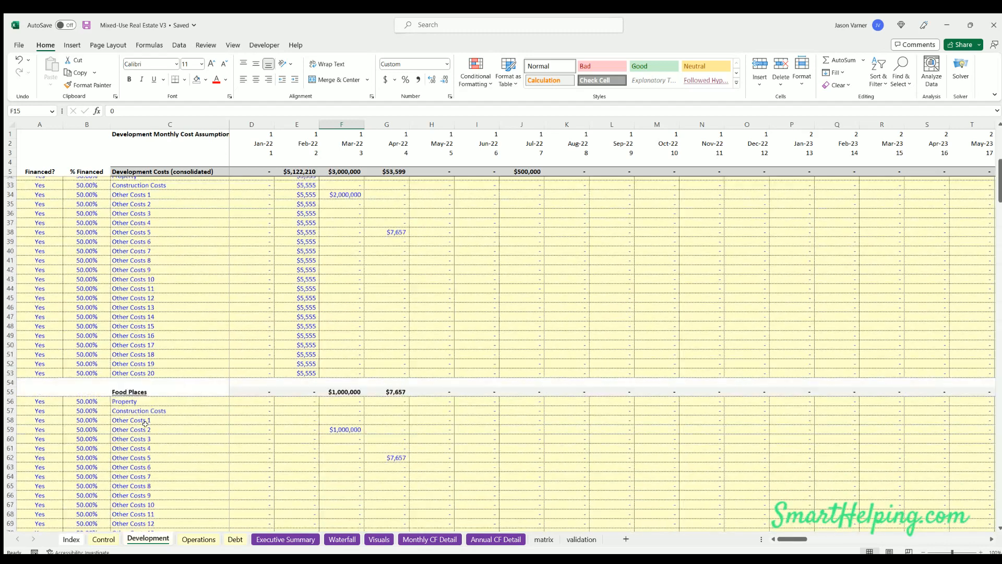
scroll(160, 382, "up", 1)
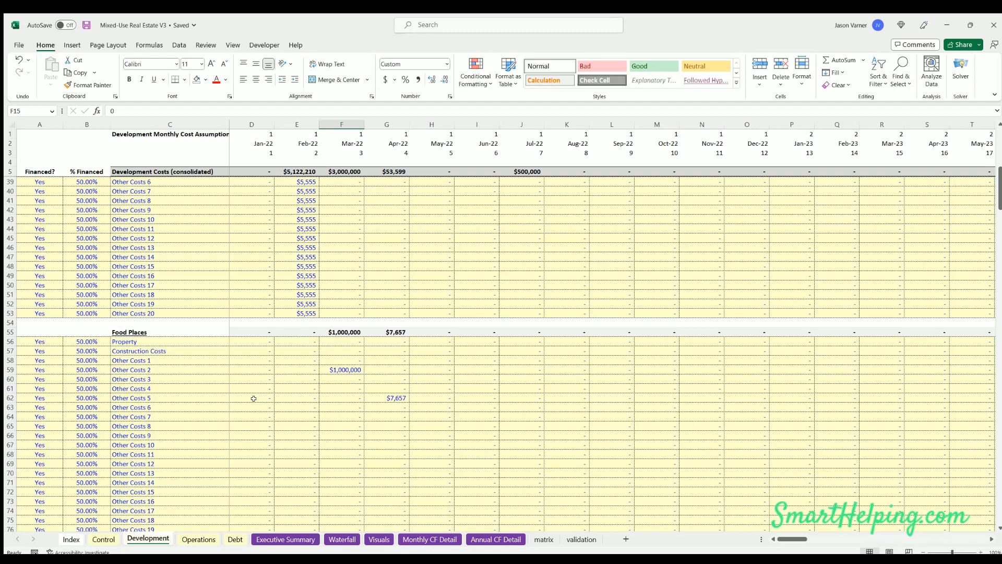
scroll(109, 360, "up", 11)
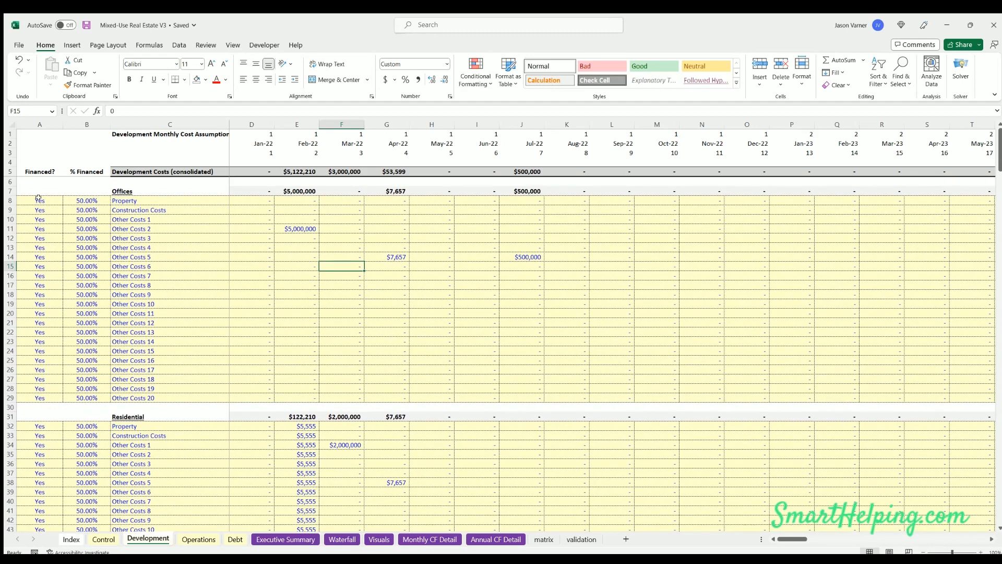
left_click(39, 200)
left_click(42, 220)
left_click(246, 230)
left_click(251, 286)
scroll(253, 382, "down", 11)
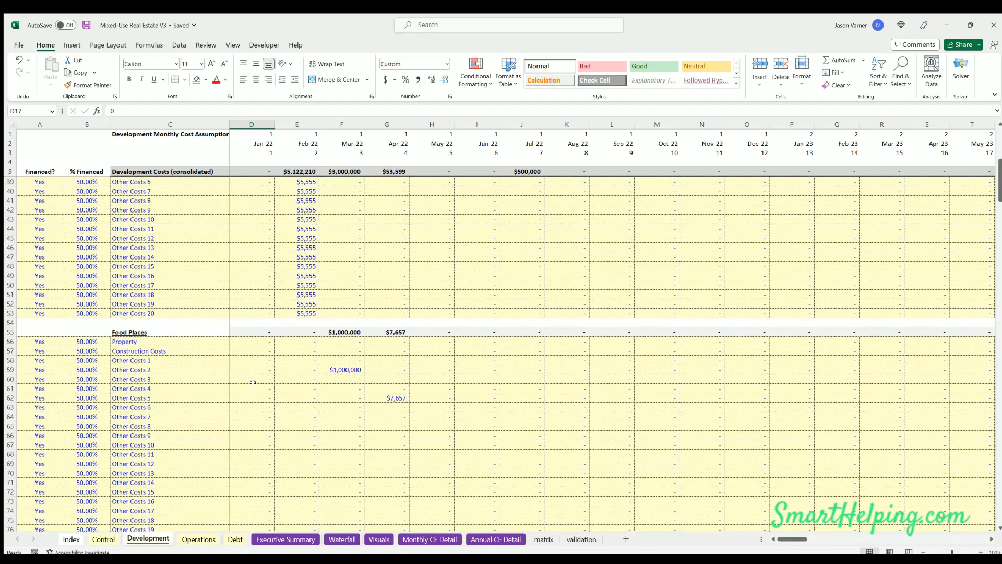
scroll(252, 382, "down", 20)
- Examine the Financed? and % Financed settings of the Parking Garage costs and the helper calculations for the financed amount
left_click(33, 330)
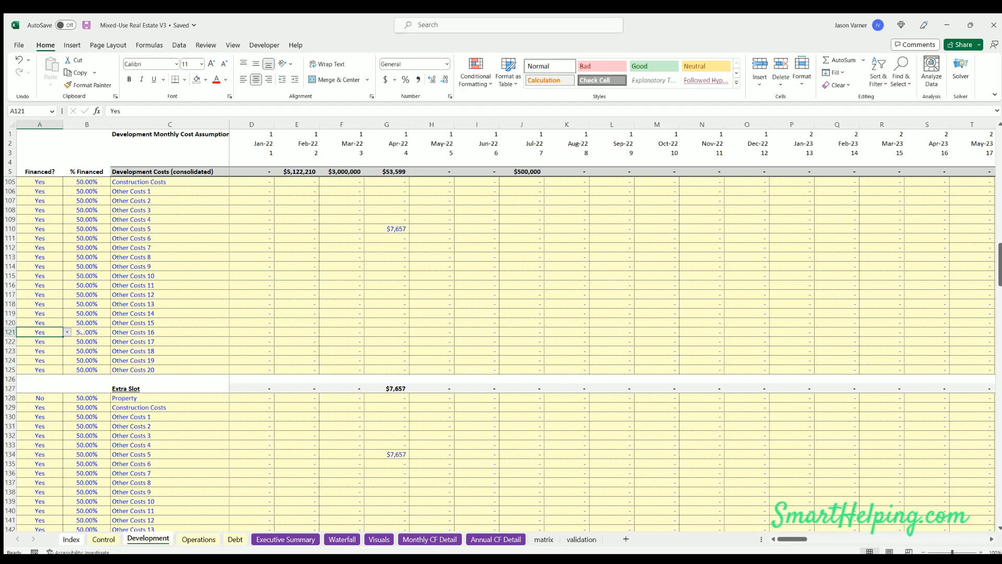
left_click(89, 330)
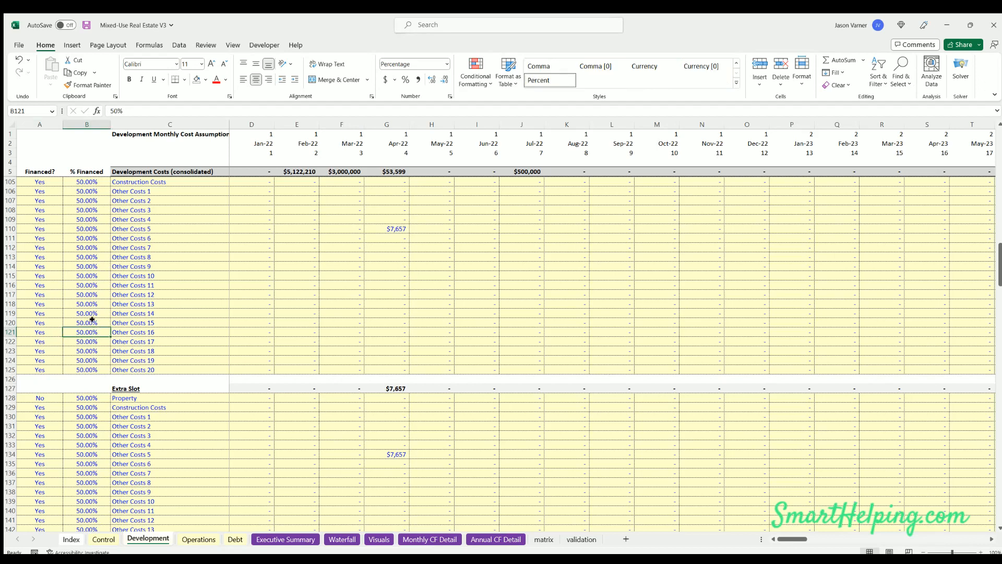
left_click(92, 321)
left_click(92, 330)
scroll(73, 327, "up", 10)
scroll(52, 324, "down", 10)
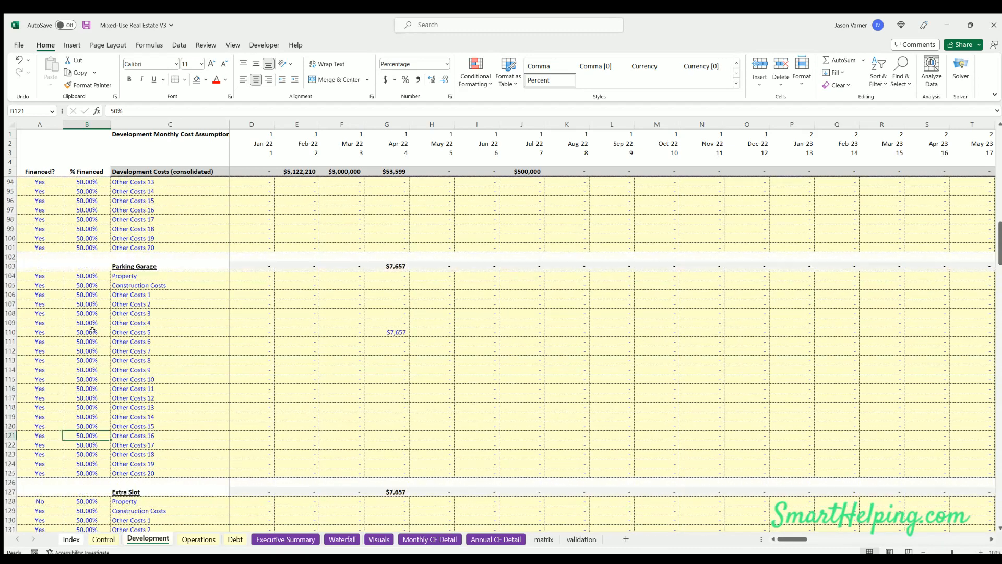
left_click(49, 324)
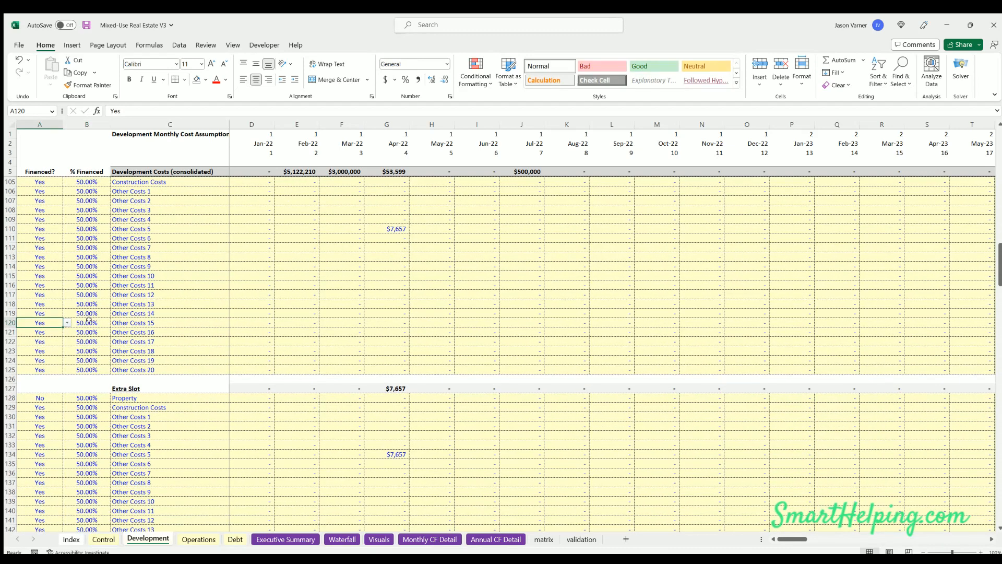
left_click(89, 322)
scroll(92, 364, "down", 20)
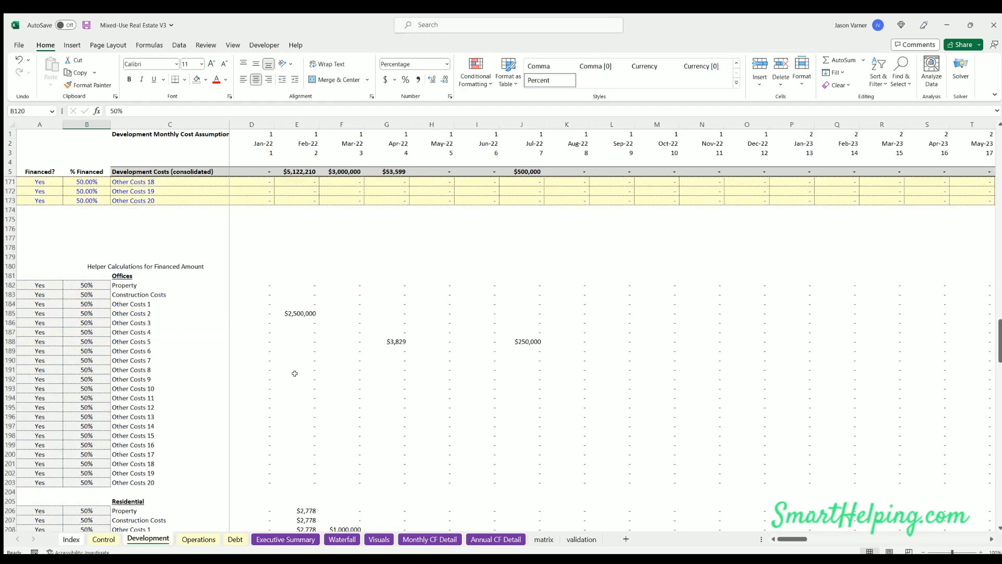
scroll(295, 373, "up", 20)
- Look at the February to July 2022 loan draws on the Debt sheet
left_click(198, 539)
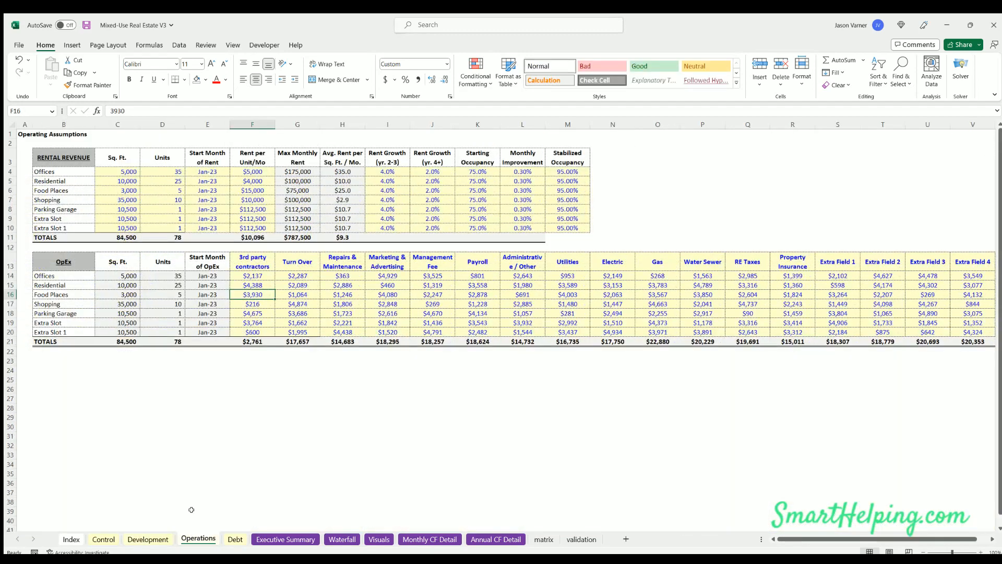
left_click(235, 538)
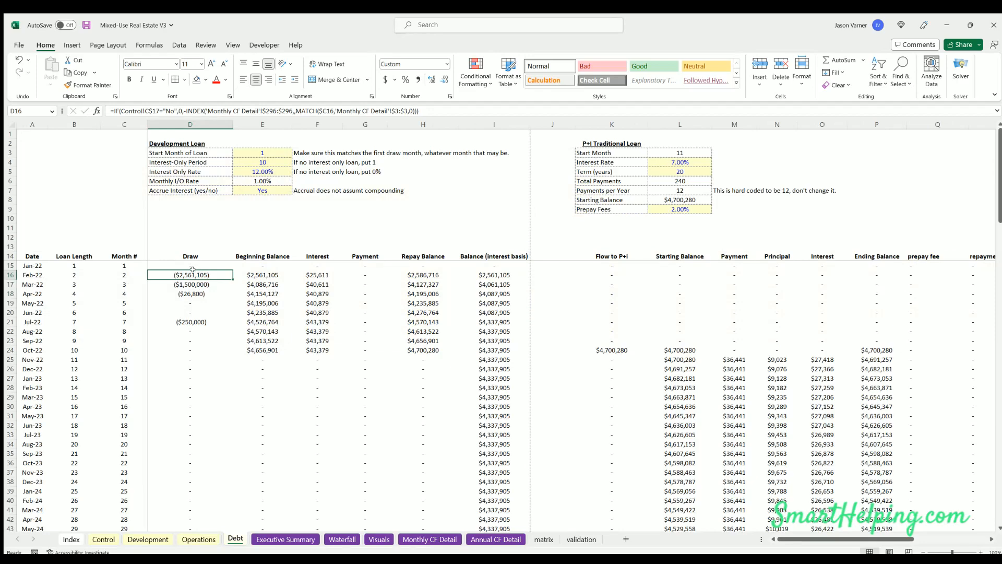
left_click_drag(192, 269, 197, 321)
- Rename the Parking Garage's Property cost line on the Development sheet as Land Purchase
left_click(148, 538)
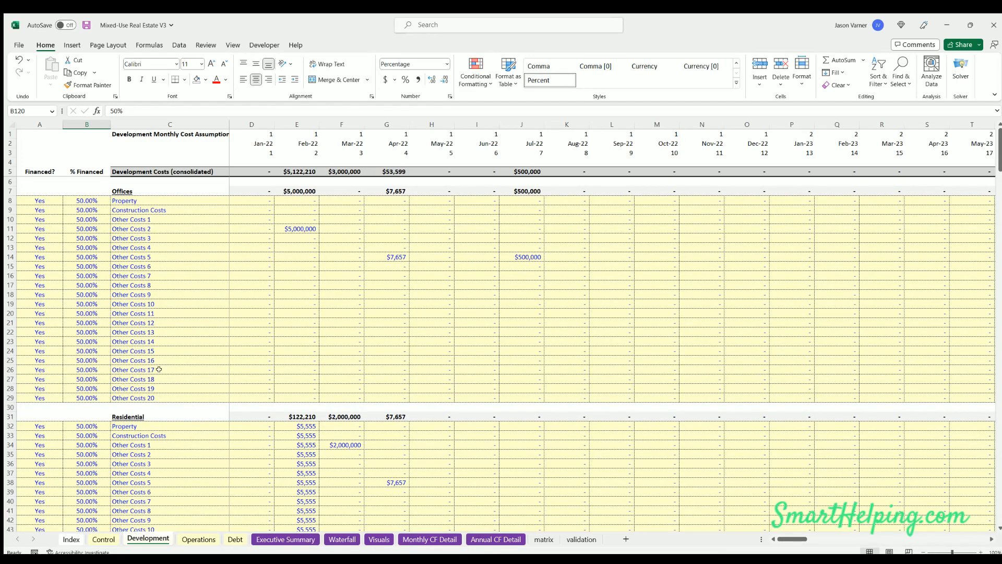
scroll(159, 369, "down", 20)
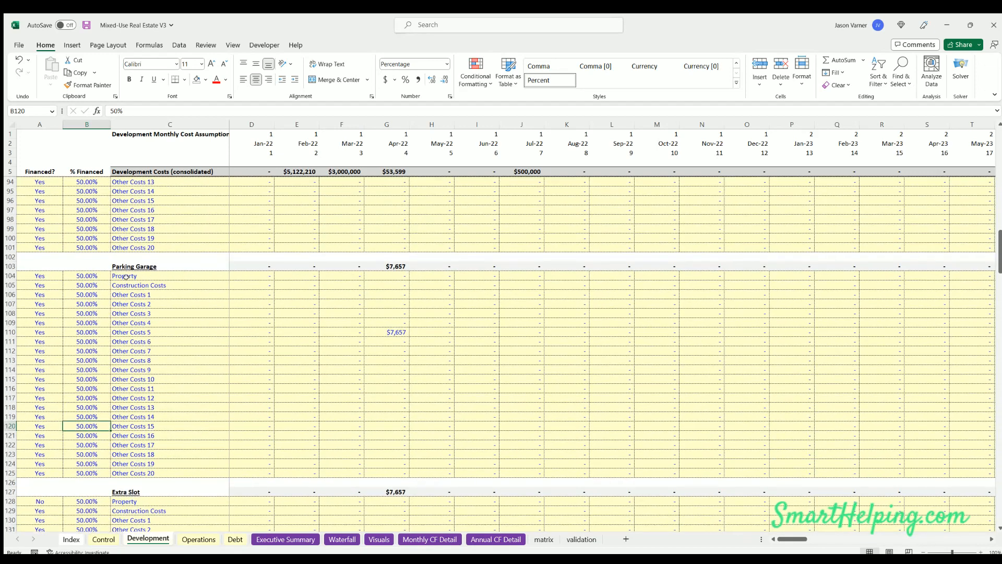
left_click(125, 277)
type("Lan")
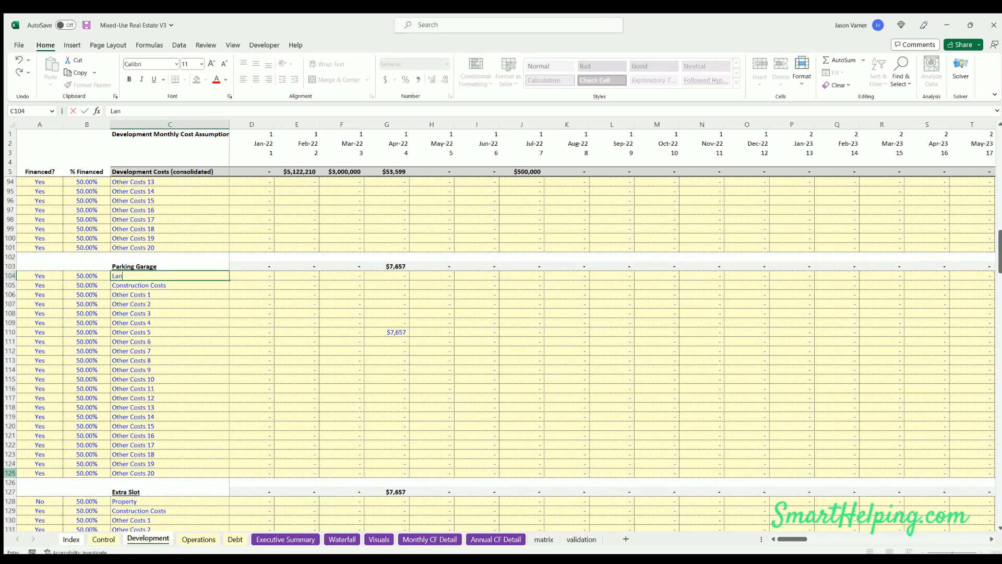
type("d Purchase")
key("Tab")
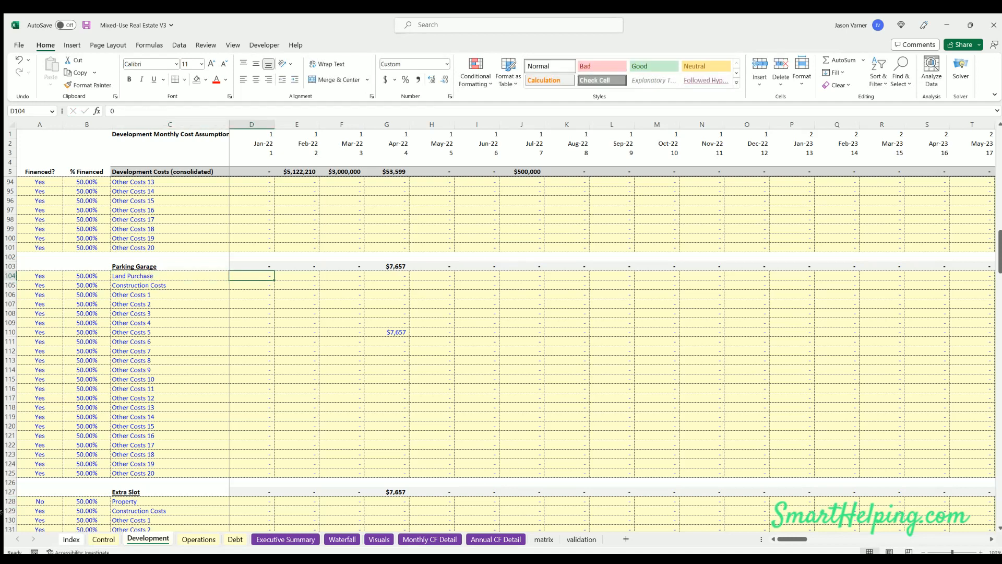
- Enter 10,000,000 as the Land Purchase cost for Jan-22 and set its Financed? option to No
type("100000000")
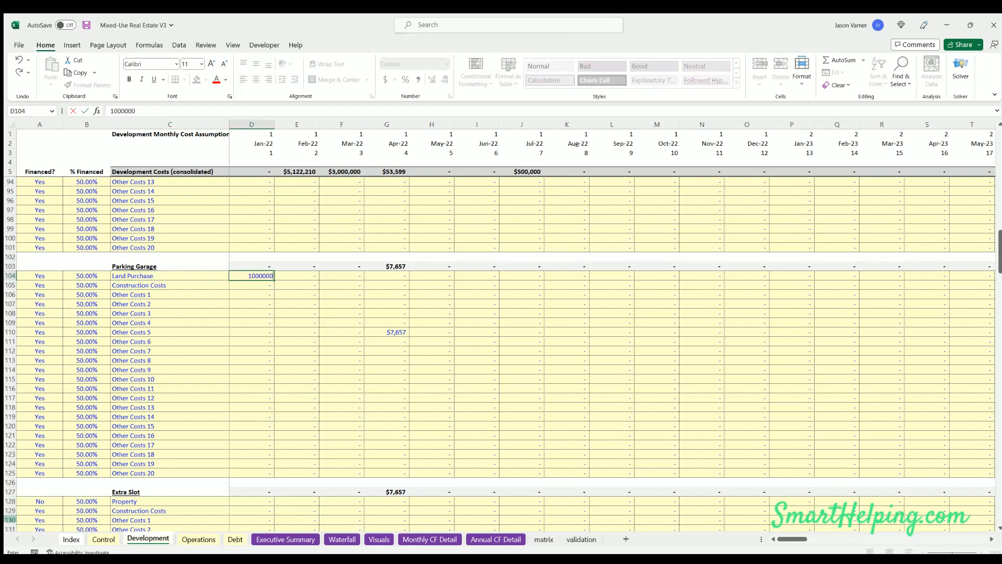
key("Return")
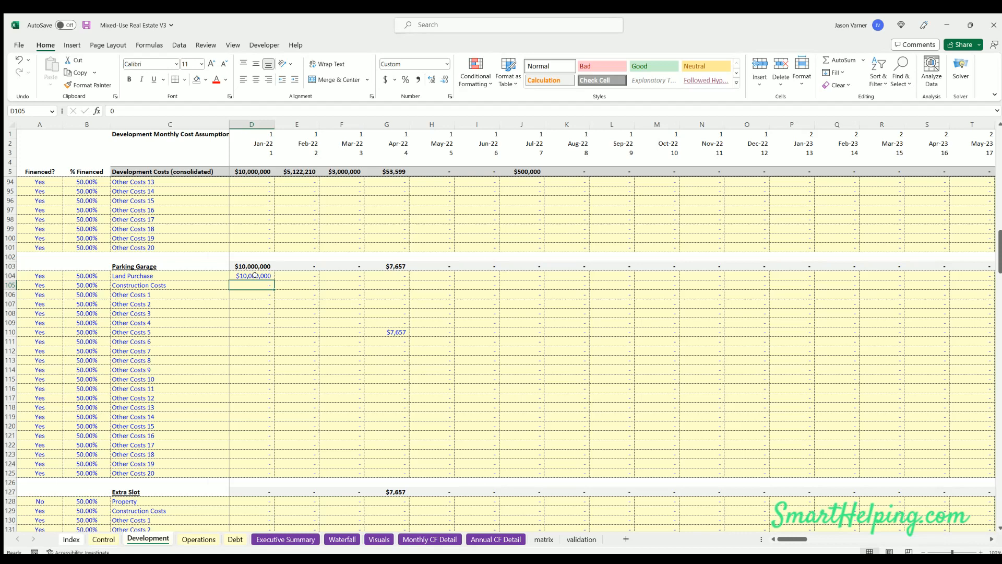
left_click(52, 275)
type("No")
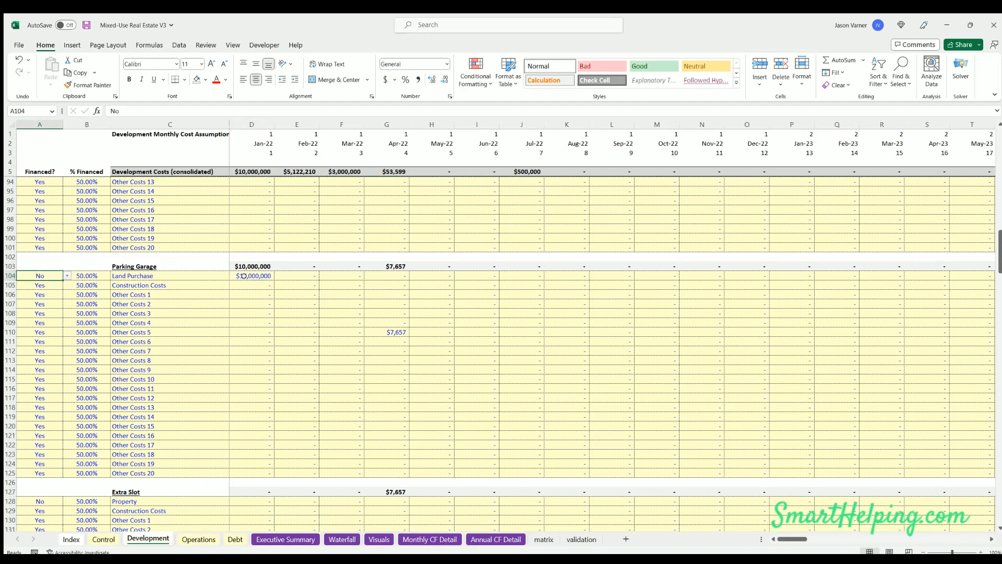
left_click(251, 276)
- Check the loan draws on the Debt sheet and the Jan-22 financed amount and cash flow on the Monthly CF Detail sheet
left_click(235, 539)
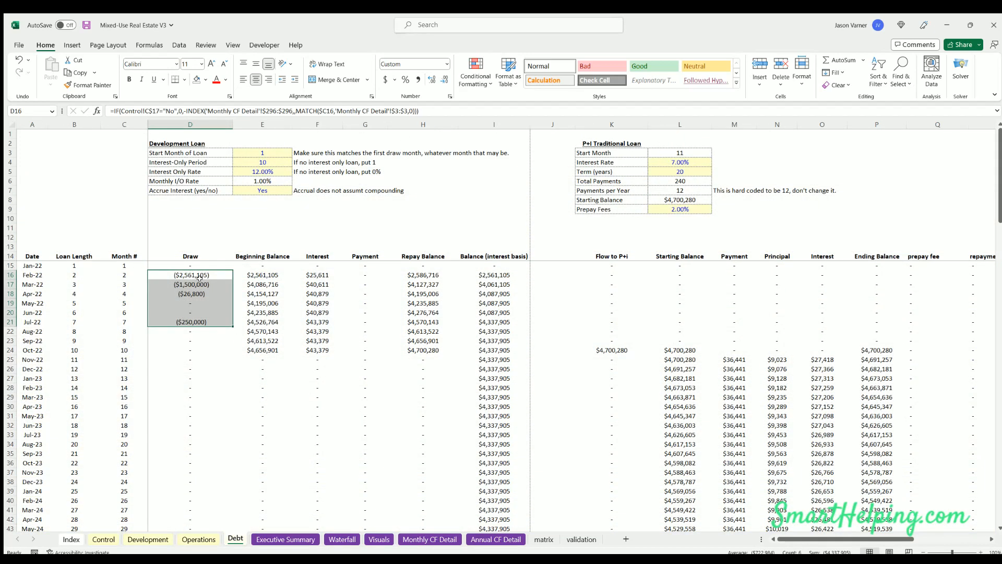
left_click(192, 274)
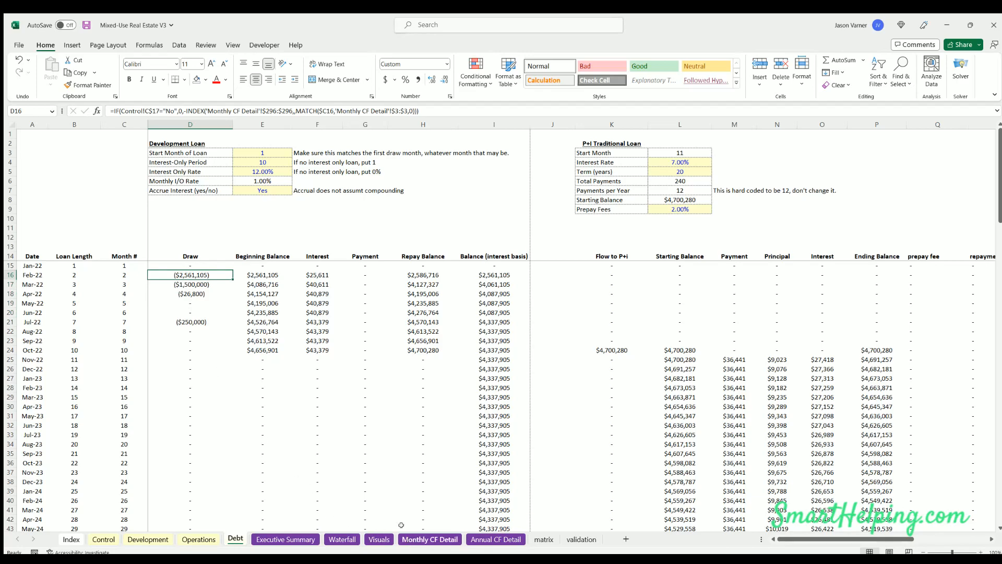
left_click(429, 539)
scroll(280, 420, "down", 20)
scroll(280, 421, "down", 20)
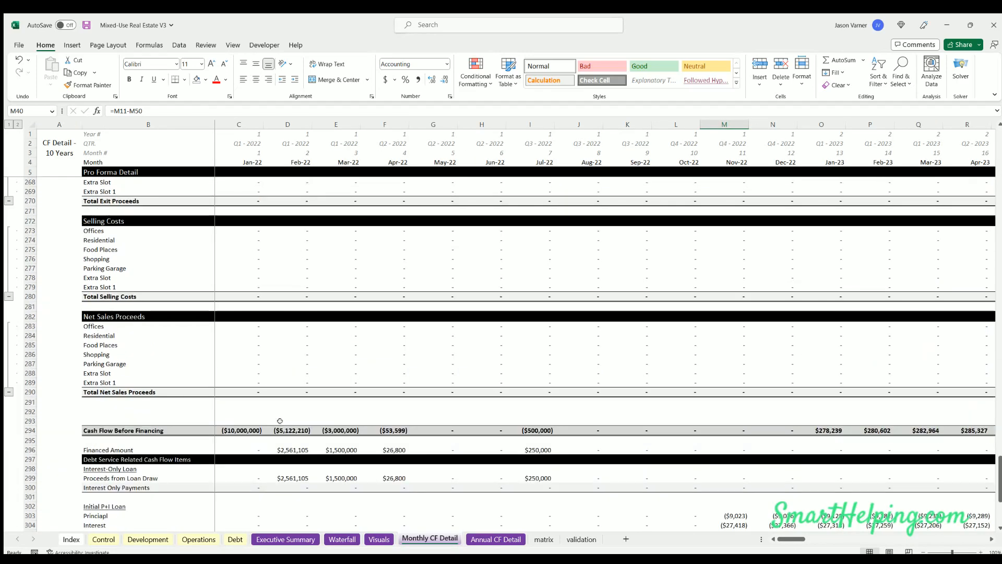
left_click(241, 457)
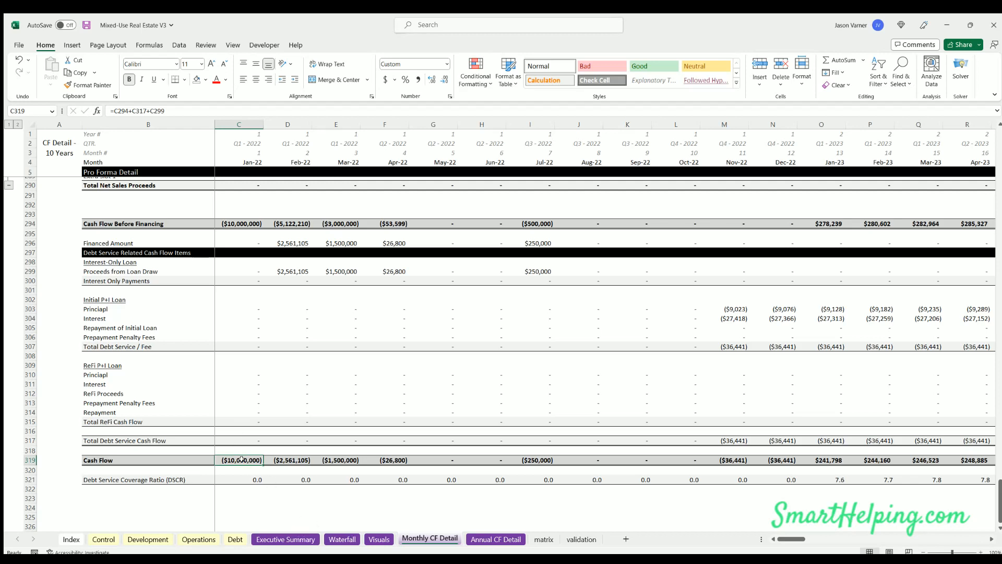
- Examine the Waterfall sheet's Jan-22 contribution and the investor and sponsor cash flows through the Dec-24 Tier 1 distribution
left_click(342, 540)
double_click(286, 120)
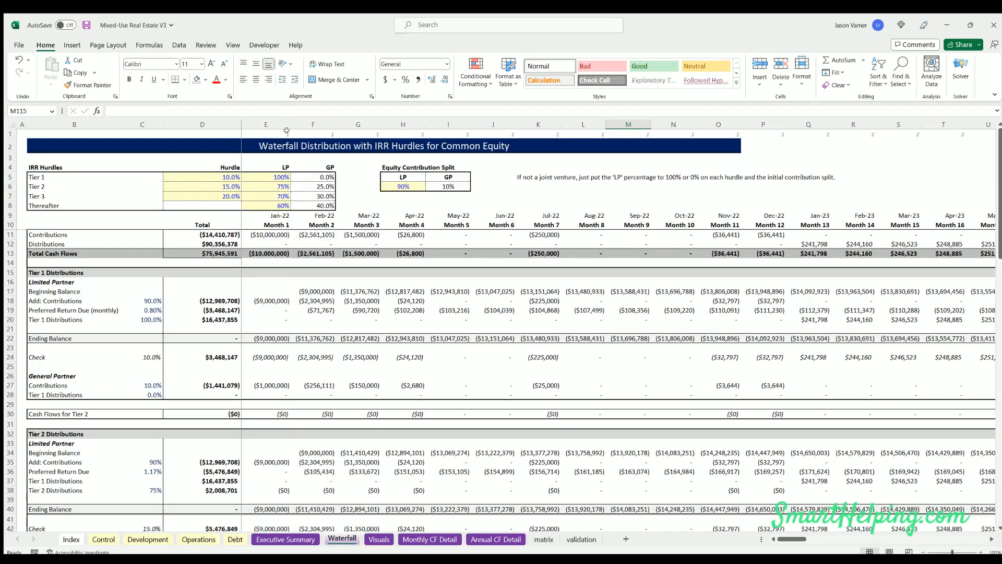
left_click(269, 236)
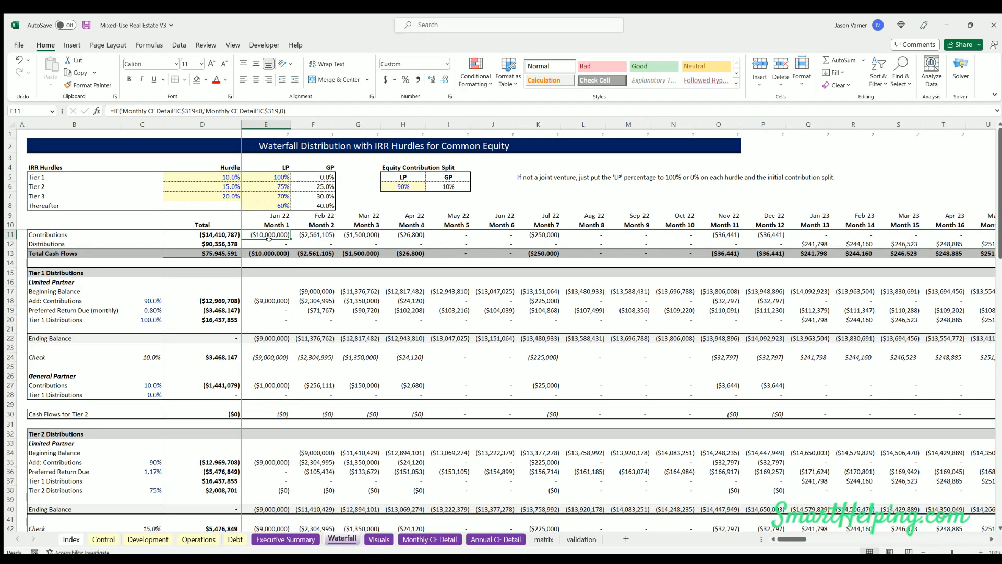
scroll(286, 330, "down", 18)
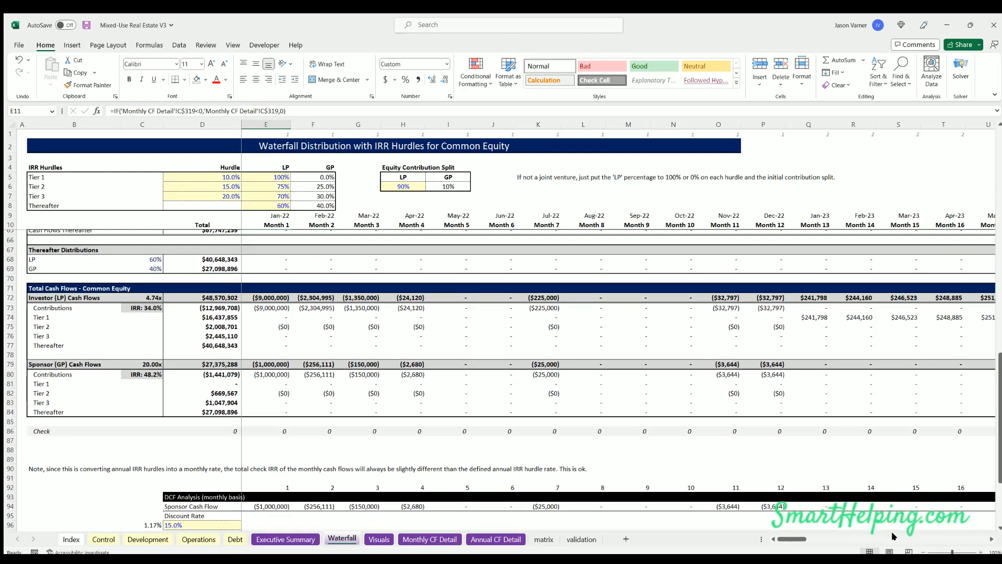
left_click_drag(790, 540, 845, 541)
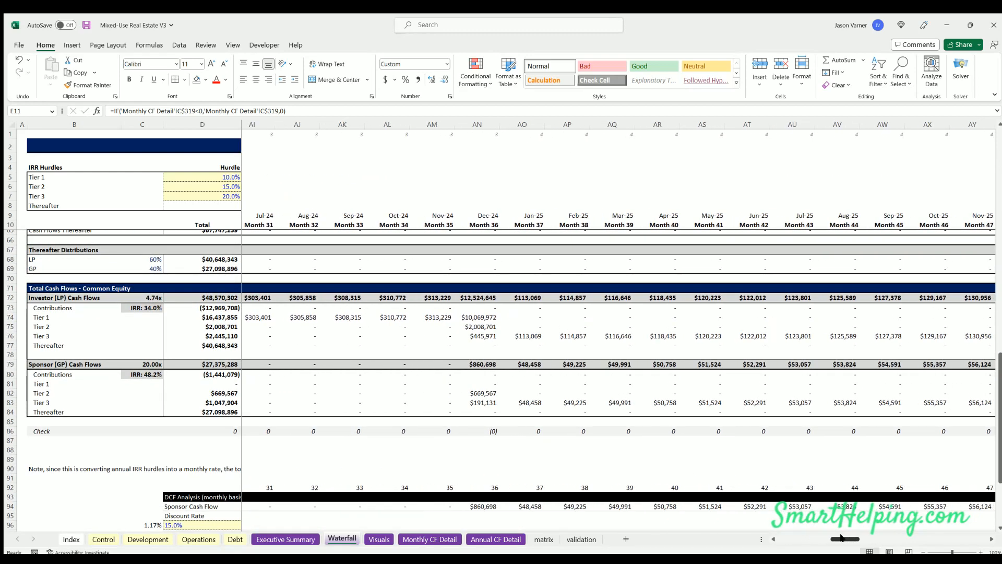
left_click(480, 317)
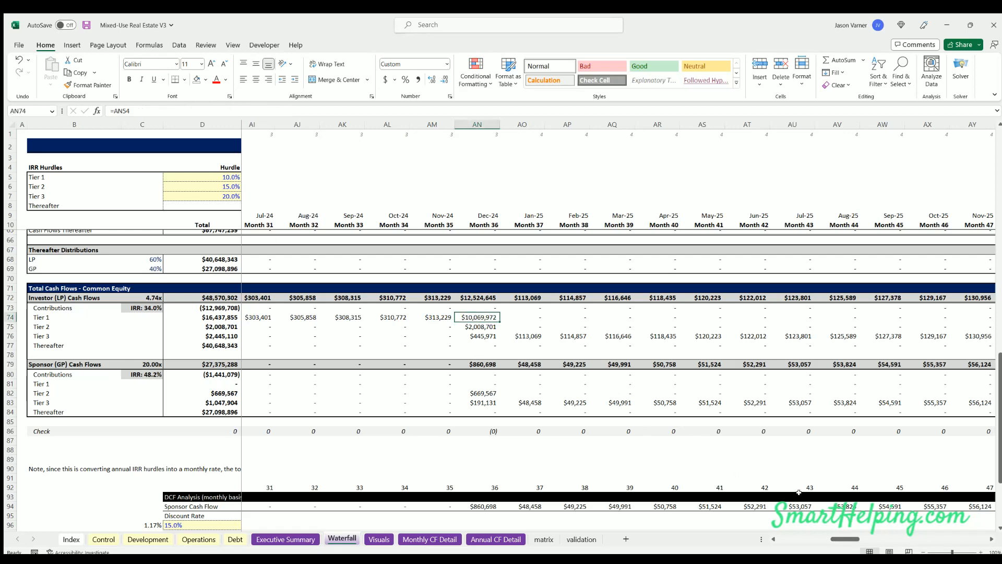
left_click_drag(841, 540, 786, 540)
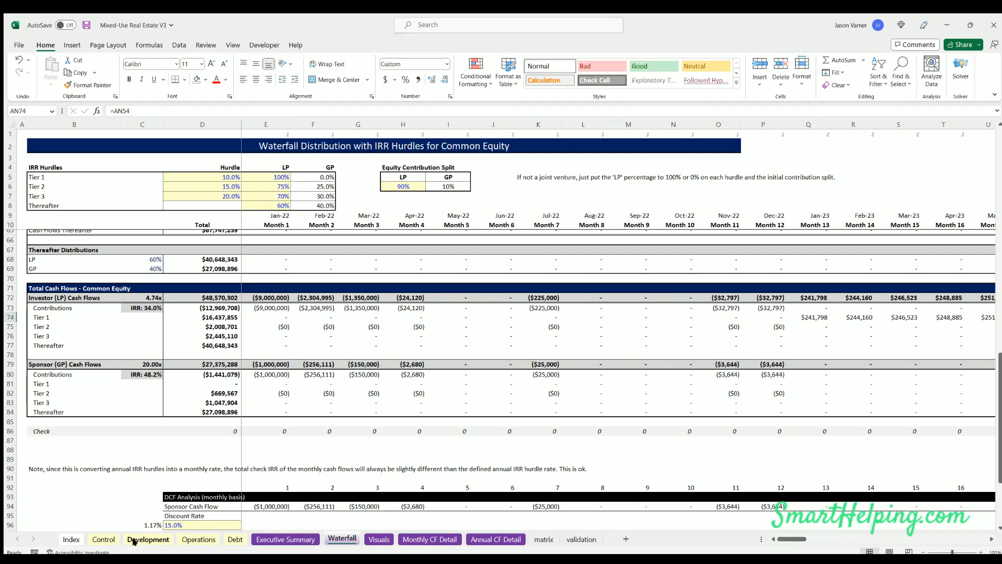
- Set the Parking Garage's Land Purchase line to Yes for Financed? on the Development sheet and check the Jan-22 draw on the Debt sheet
left_click(137, 539)
left_click(133, 276)
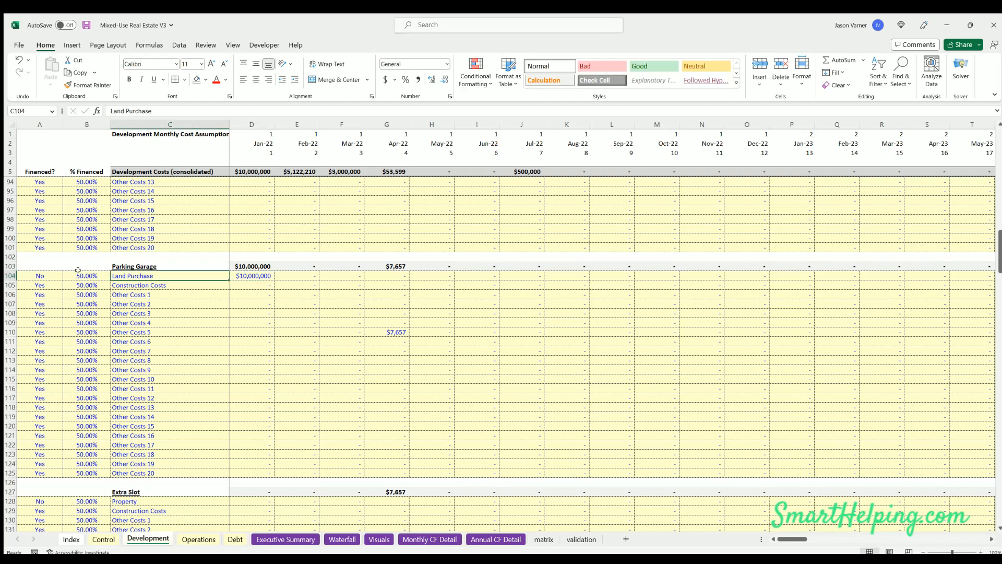
left_click(41, 275)
type("Yes")
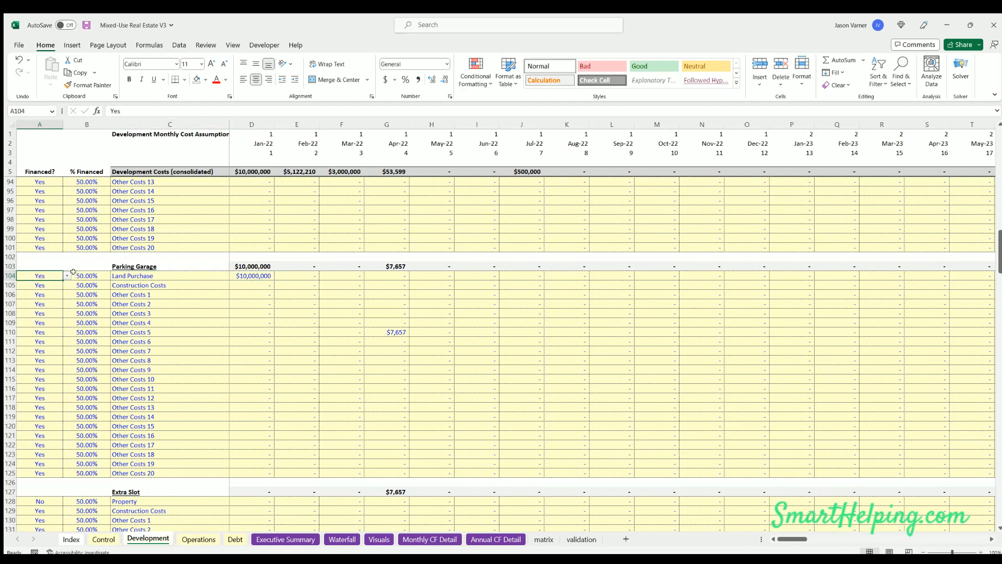
left_click(76, 273)
left_click(246, 274)
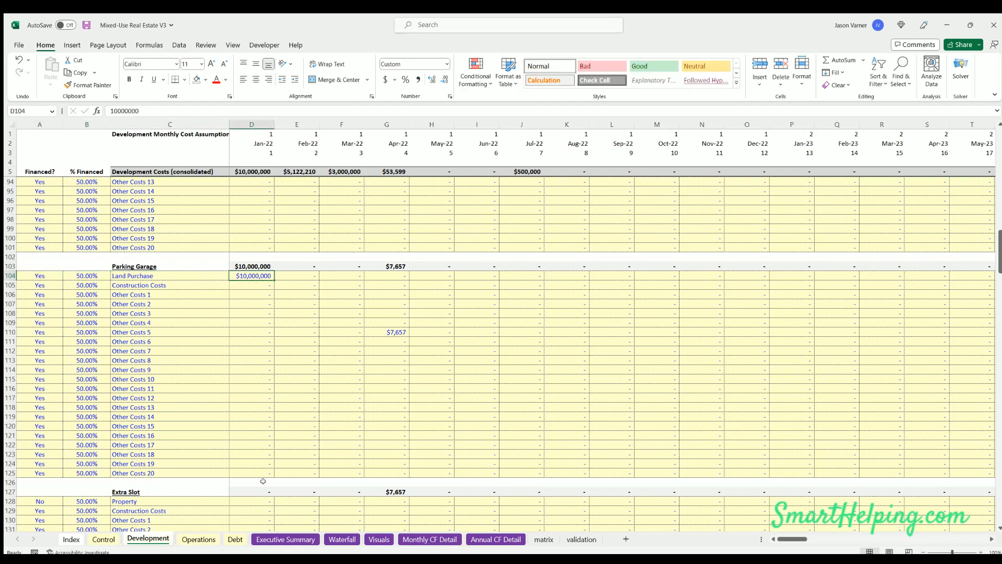
left_click(235, 540)
left_click(184, 264)
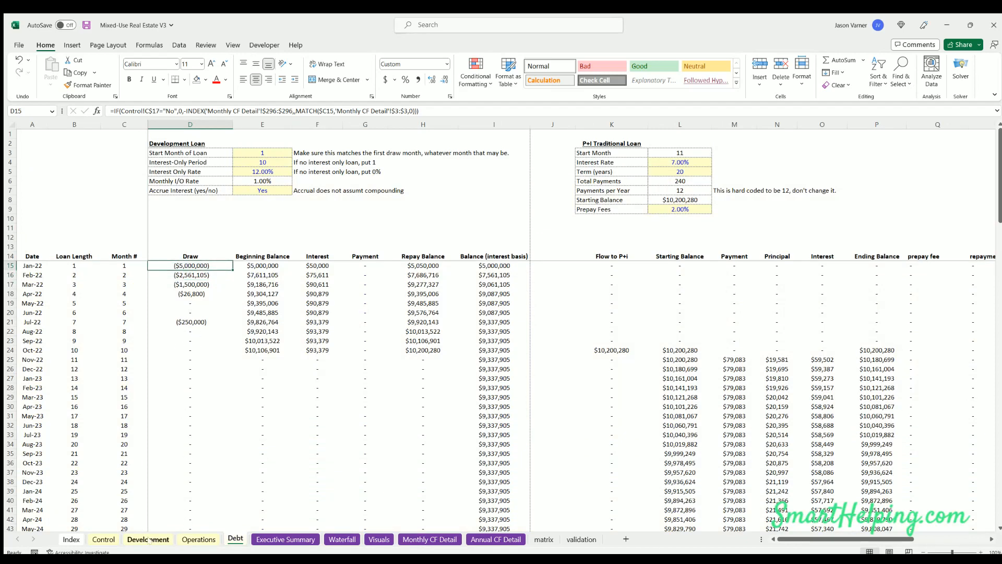
- Review the Financed? and % Financed columns on the Development sheet and the assumptions on the Operations sheet
left_click(166, 539)
left_click_drag(34, 123, 87, 125)
scroll(176, 335, "up", 3)
scroll(177, 335, "up", 20)
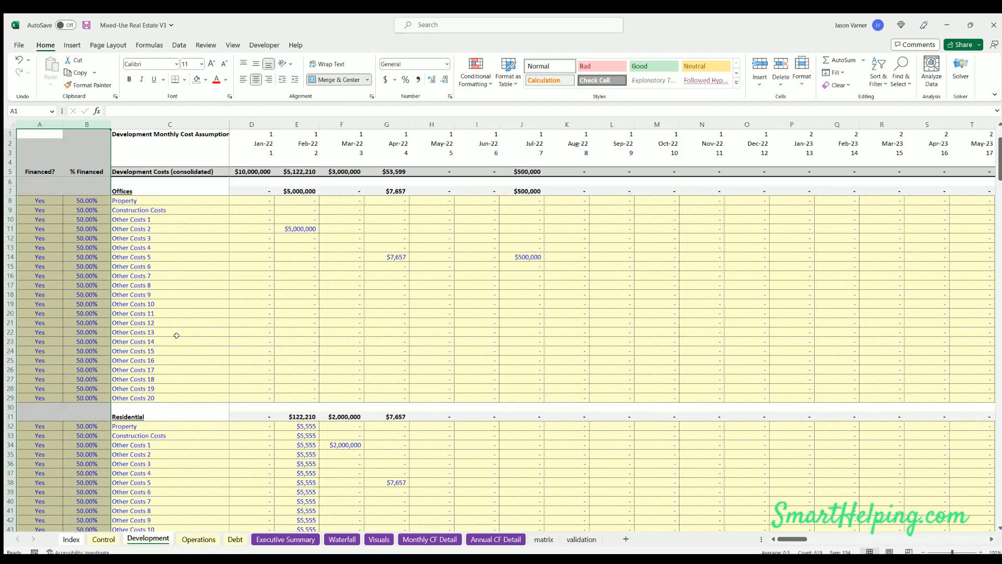
left_click(199, 538)
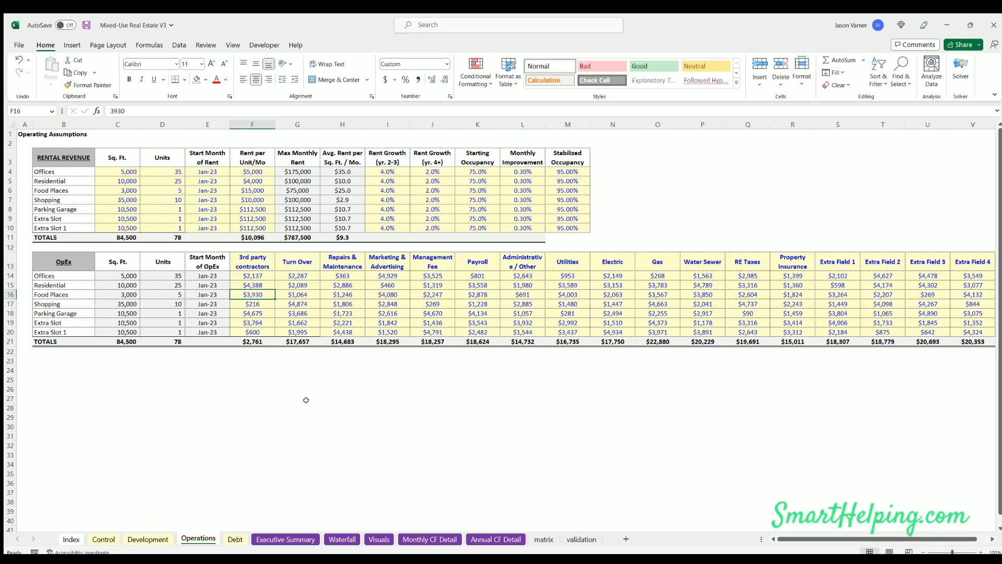
- Set the development loan's Interest Only Rate to 0% and Interest-Only Period to 1 on the Debt sheet
left_click(235, 539)
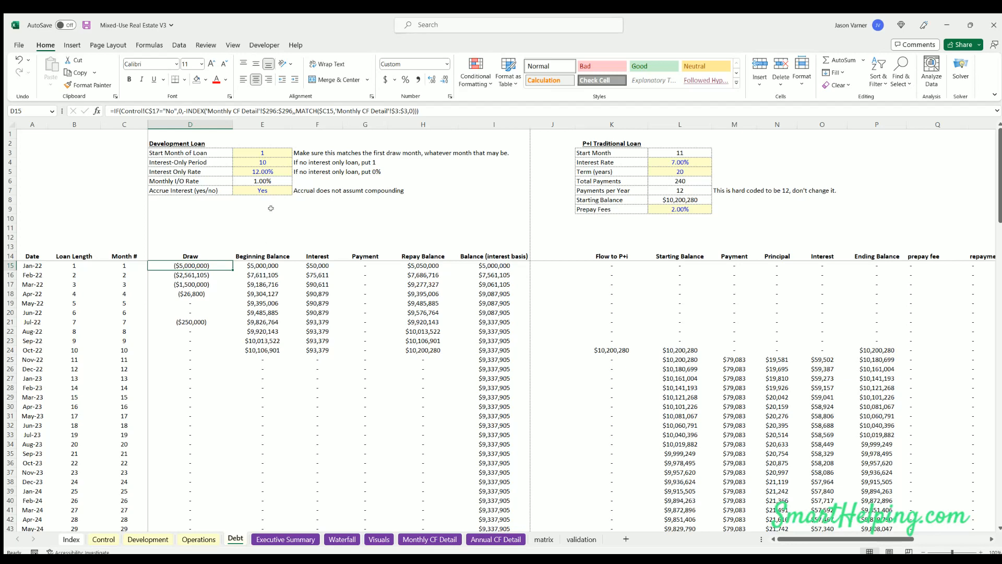
left_click(269, 170)
type("0")
key("Return")
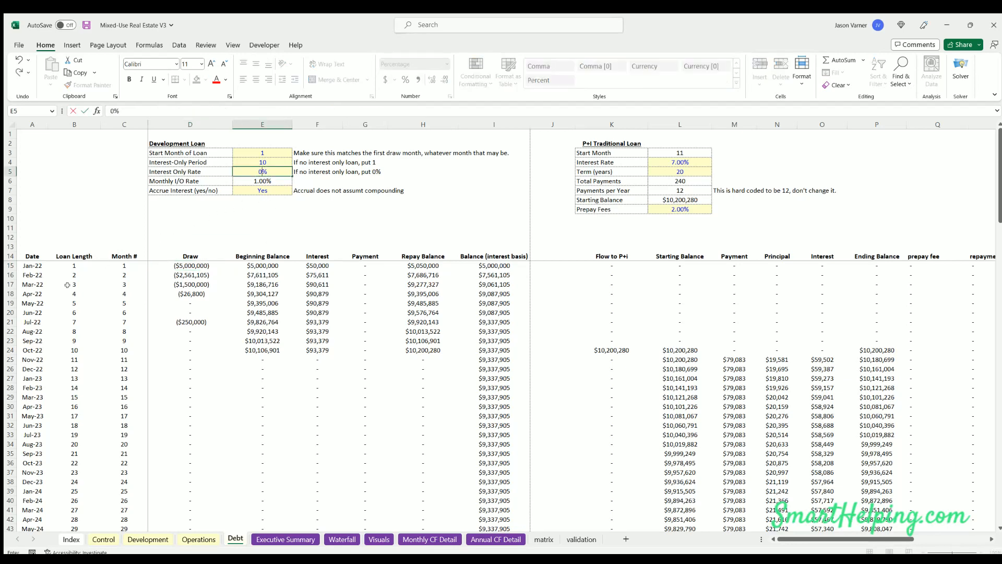
key("Up")
key("Up")
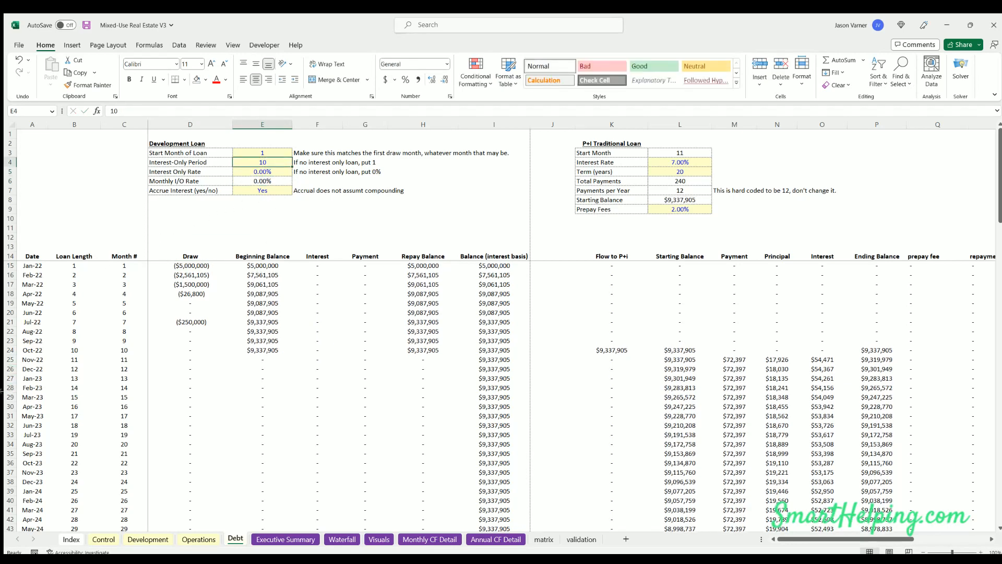
type("1")
key("Return")
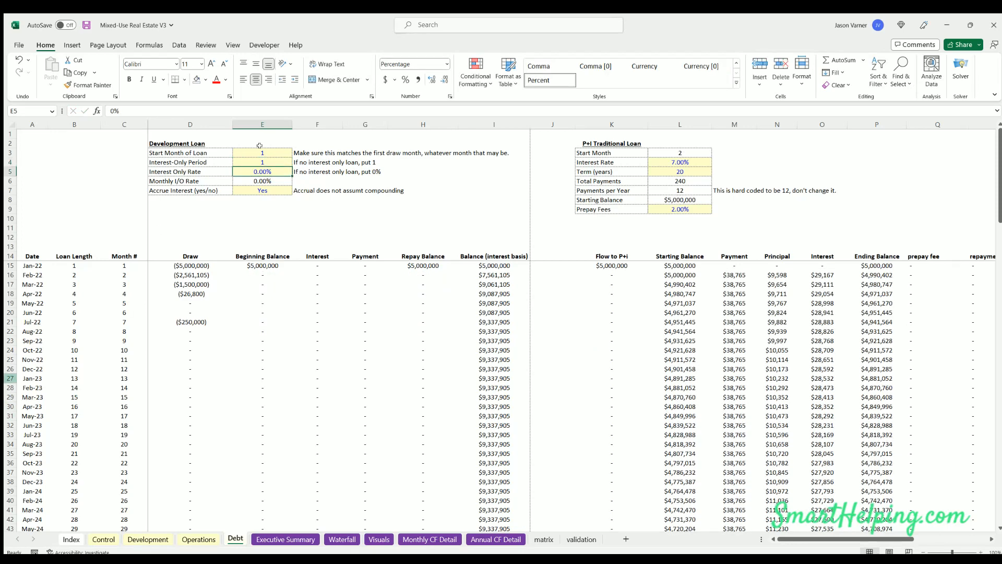
- Set the development loan's Start Month of Loan to 3
left_click(265, 152)
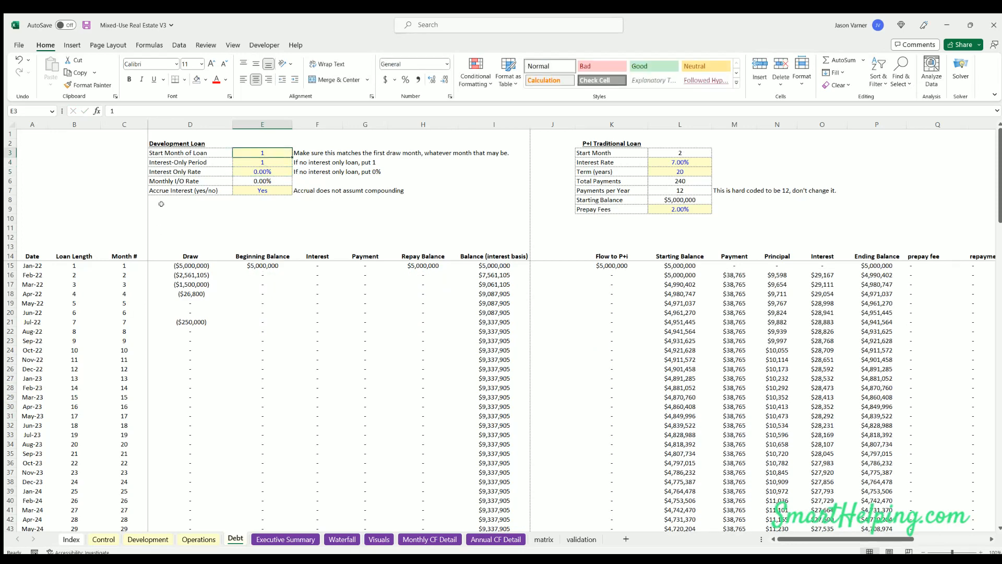
type("3")
key("Return")
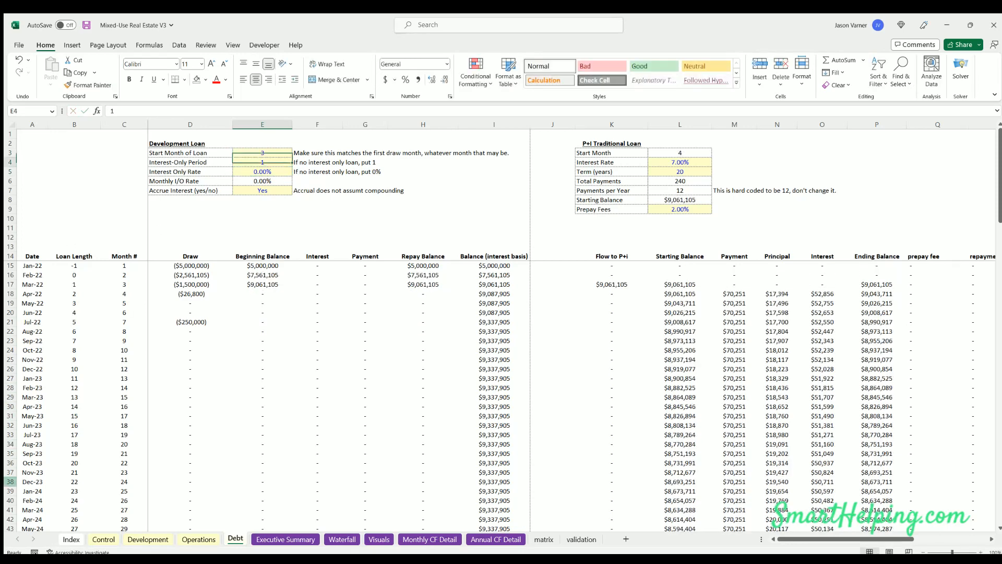
key("Up")
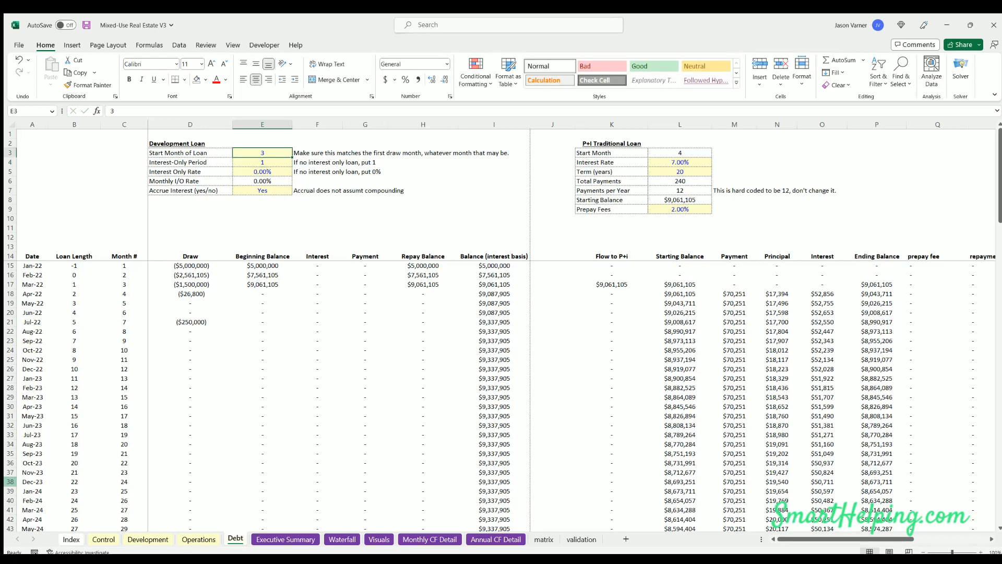
- Inspect the Jan-22 draw and interest, the Mar-22 flow into the P+I loan, and the Feb-22 draw
left_click(189, 263)
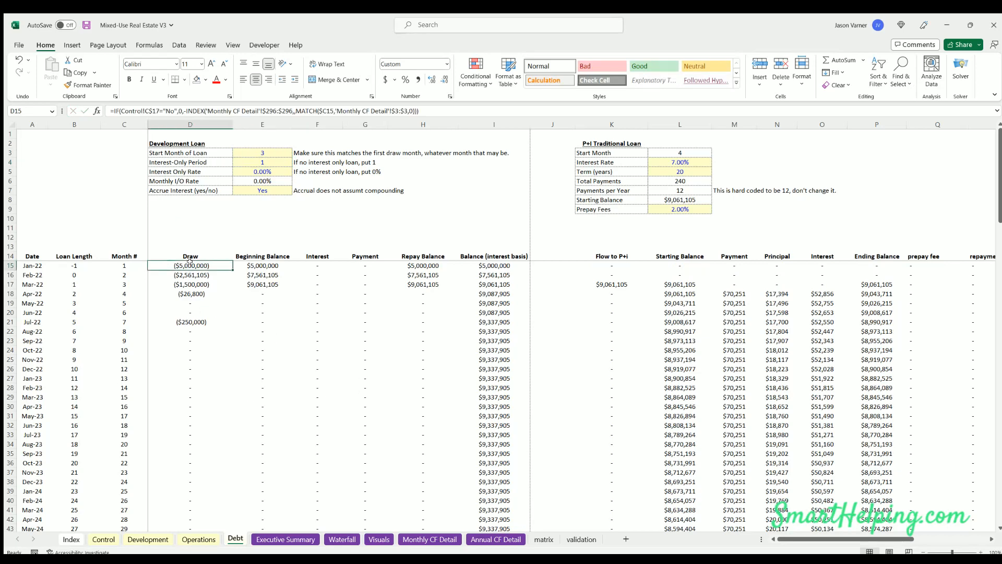
left_click(318, 263)
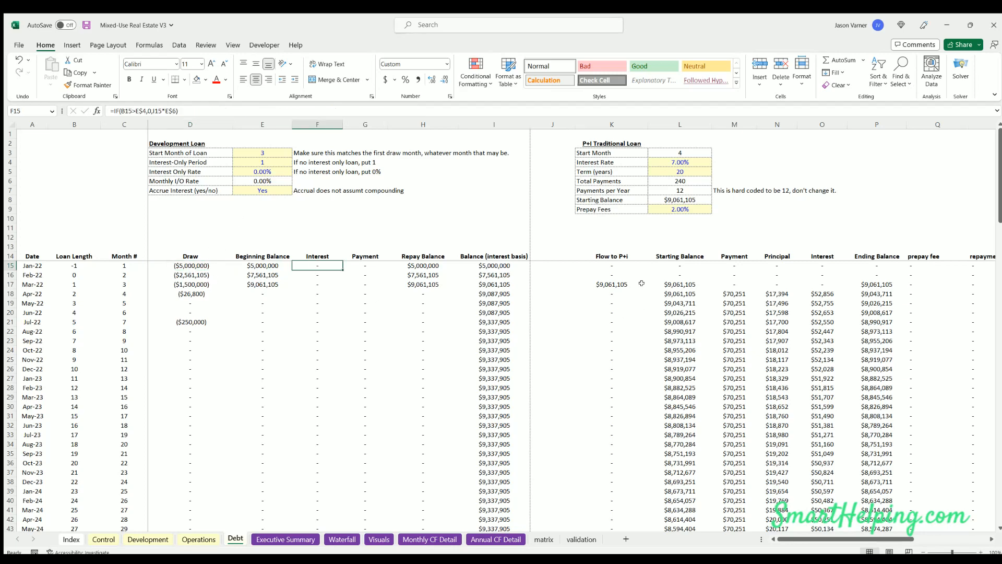
left_click(609, 282)
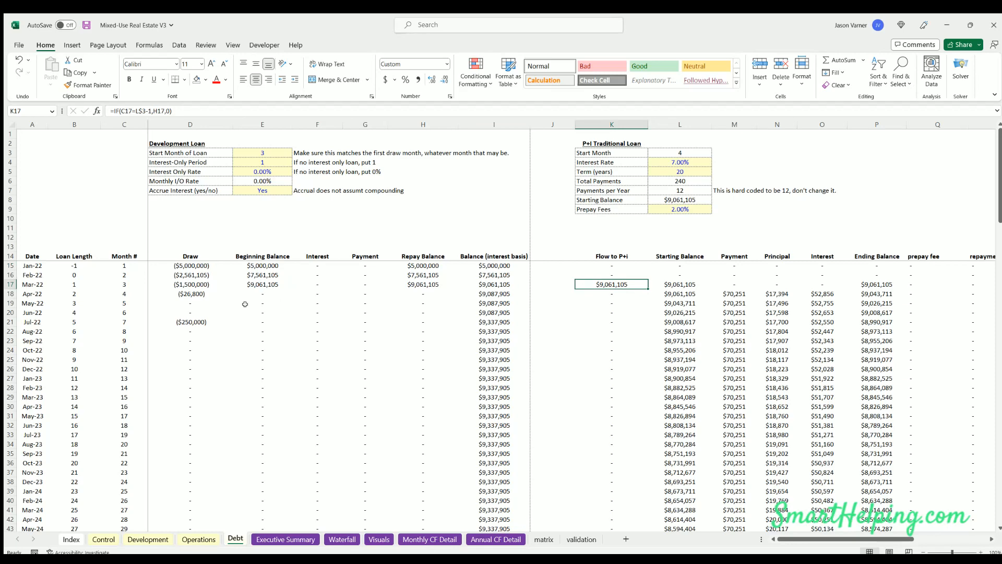
left_click(187, 266)
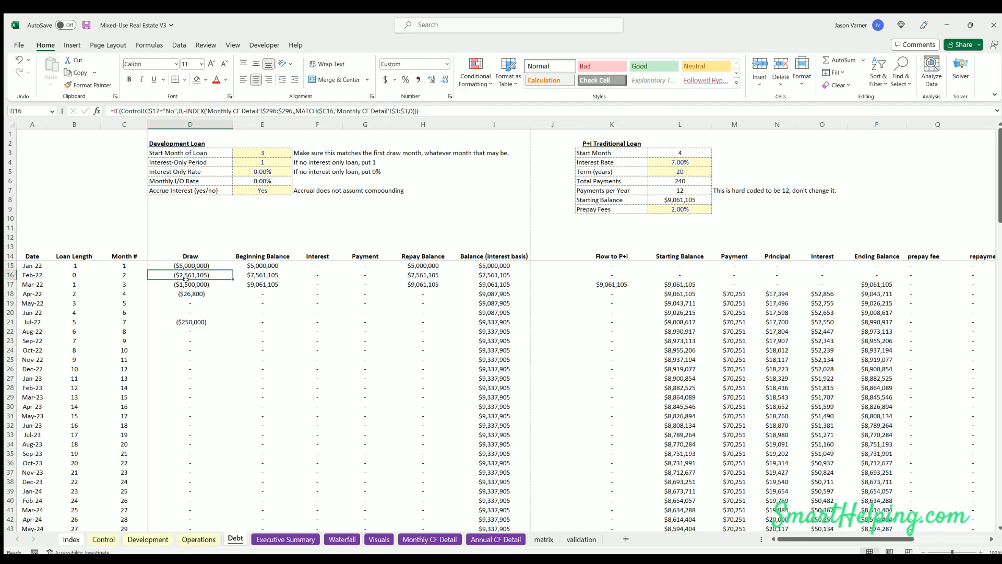
- Look at the Offices cost entries for Jul-22, Apr-22 and Feb-22 on the Development sheet
left_click(147, 539)
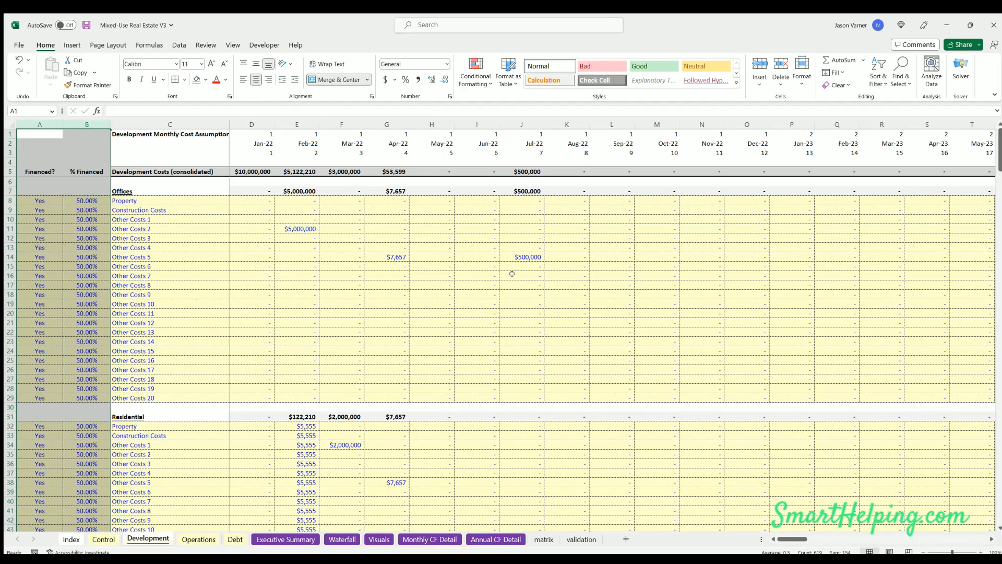
left_click(522, 255)
left_click(396, 255)
left_click(305, 227)
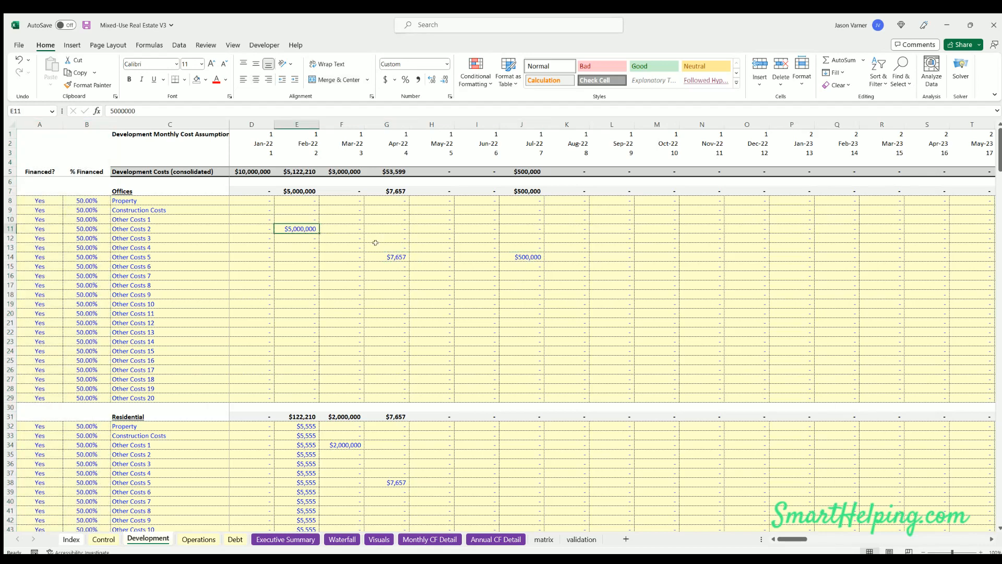
- Check the Mar-22, Apr-22, Jul-22 and Nov-22 entries in the Debt sheet's Draw column
left_click(236, 539)
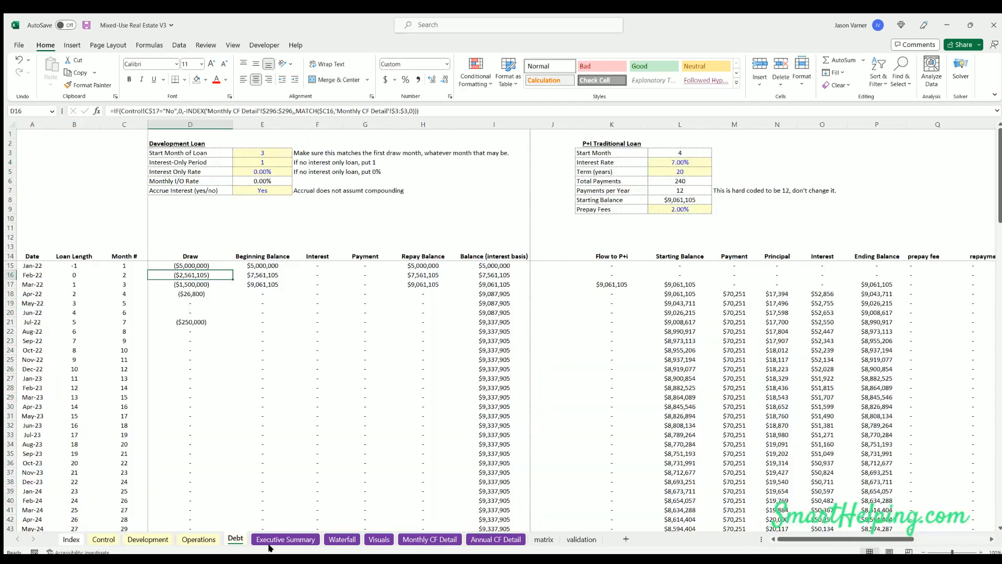
left_click(190, 285)
left_click(190, 294)
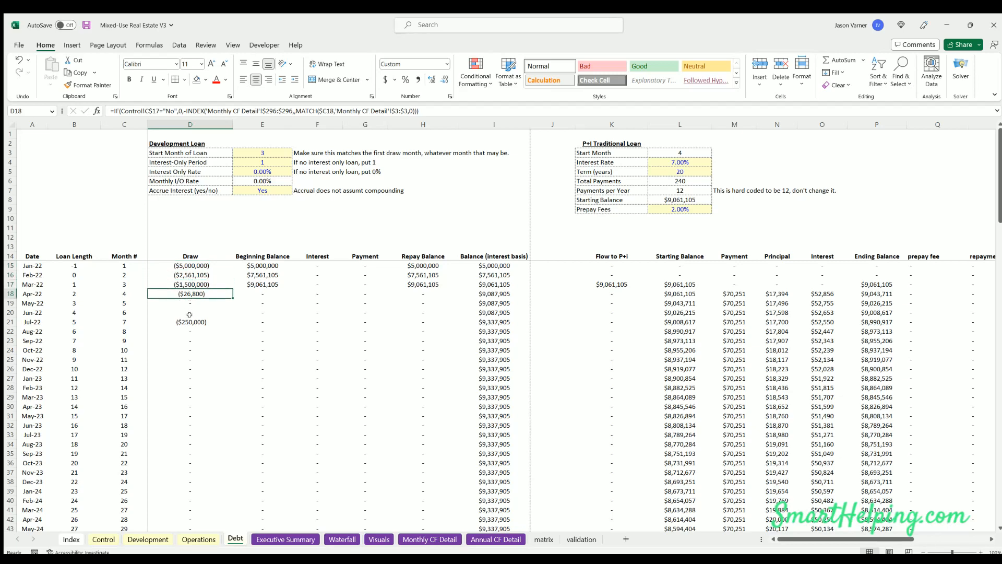
left_click(190, 321)
left_click(188, 357)
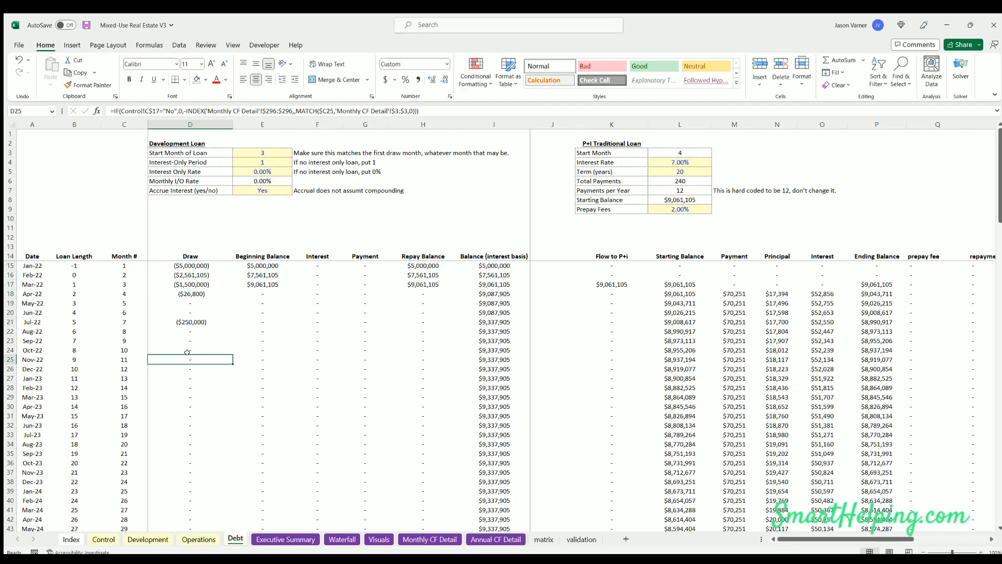
- Compare the Interest-Only Period with the Jan-22 to Jul-22 beginning balances and the start of the P+I loan schedule
left_click(260, 162)
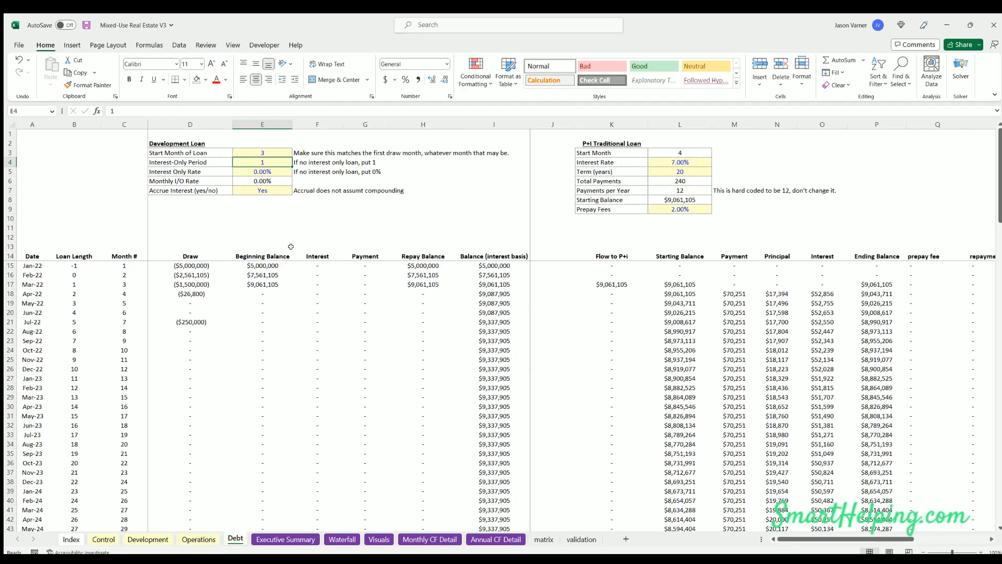
left_click_drag(262, 266, 262, 322)
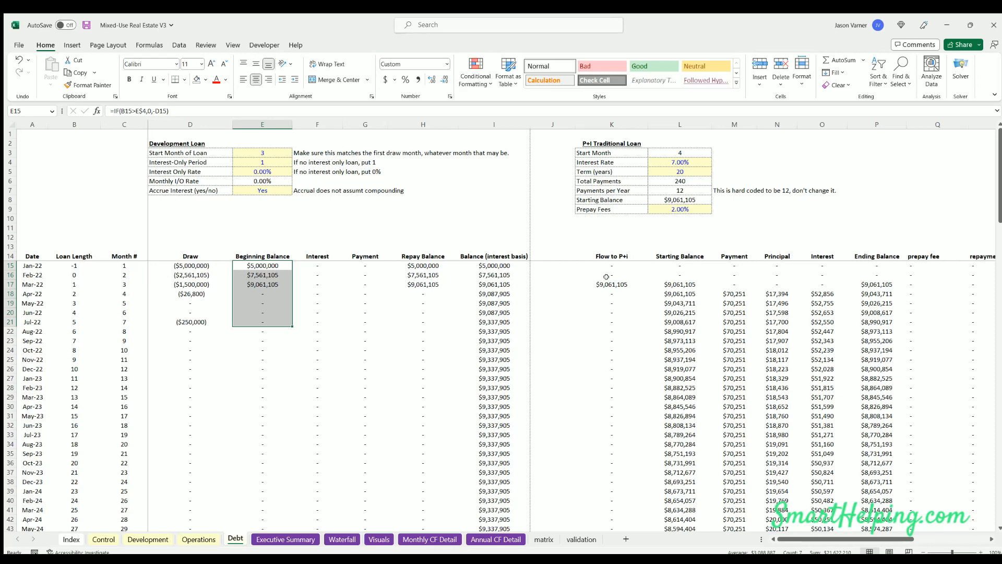
left_click_drag(603, 279, 778, 303)
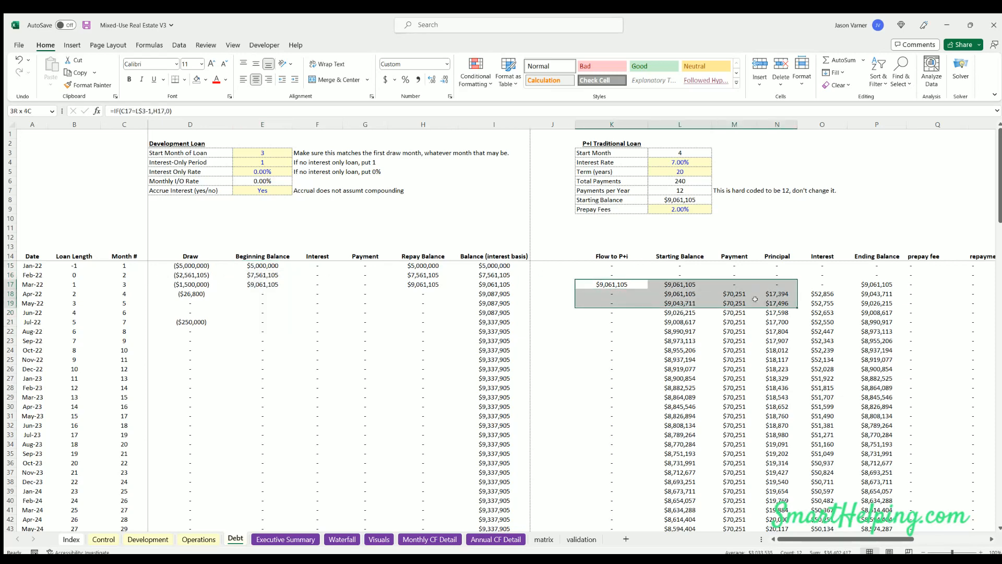
- Set the development loan's Interest-Only Period to 15 and Start Month of Loan to 1
left_click(270, 160)
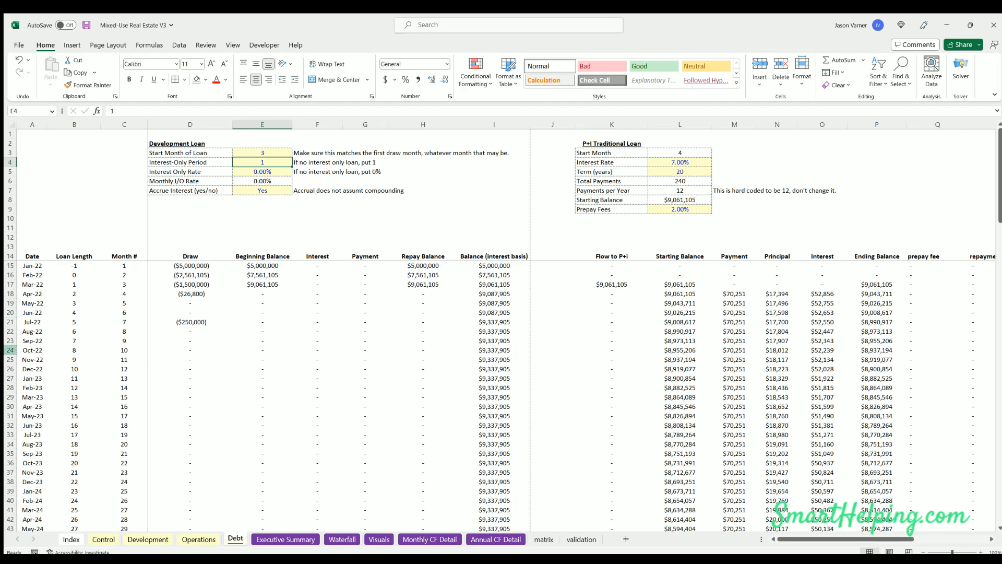
type("15")
key("ctrl+Return")
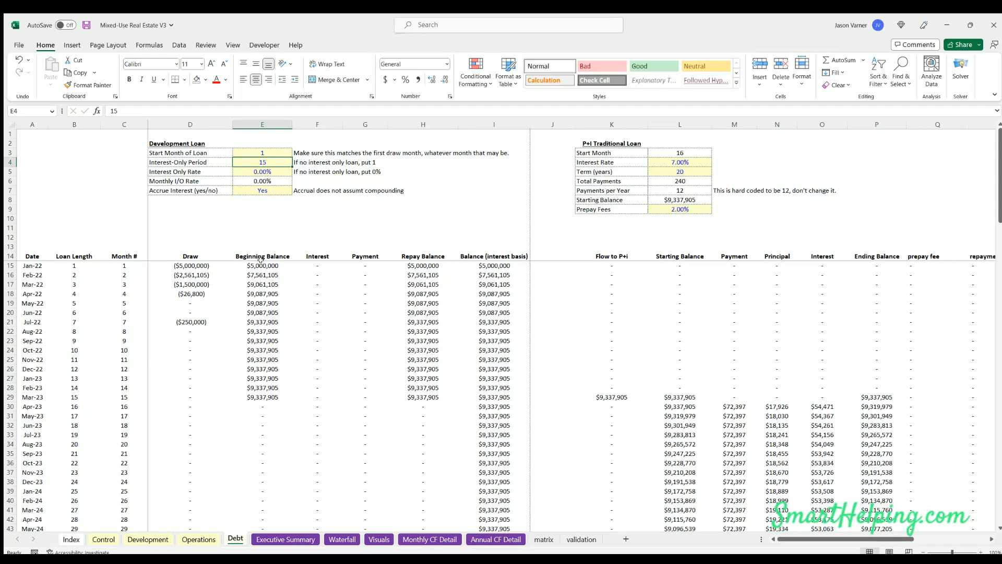
- Review the development loan's beginning balances from Jan-22 to Mar-23 and the Interest Only Rate input
left_click_drag(262, 266, 263, 398)
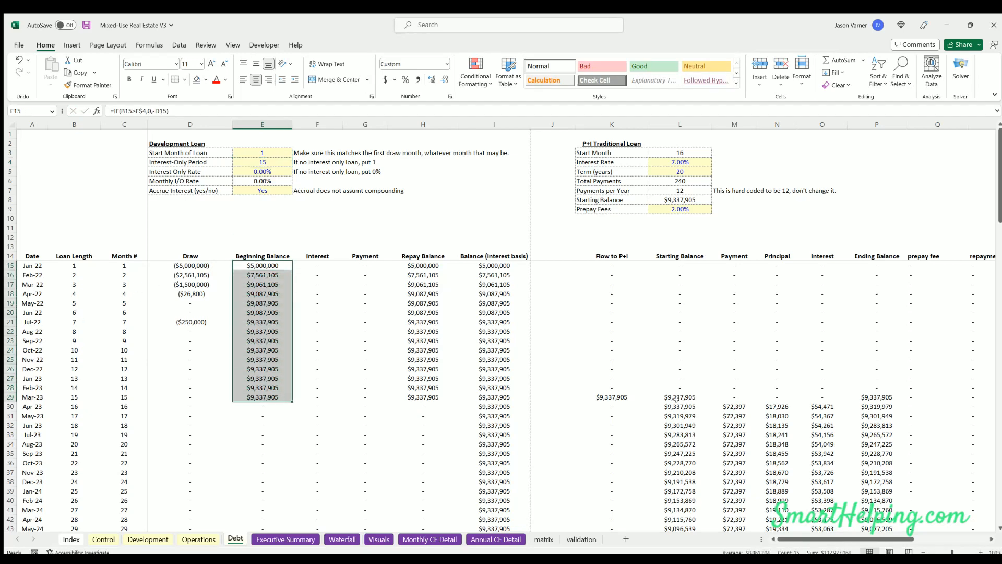
left_click_drag(852, 540, 806, 538)
left_click(253, 172)
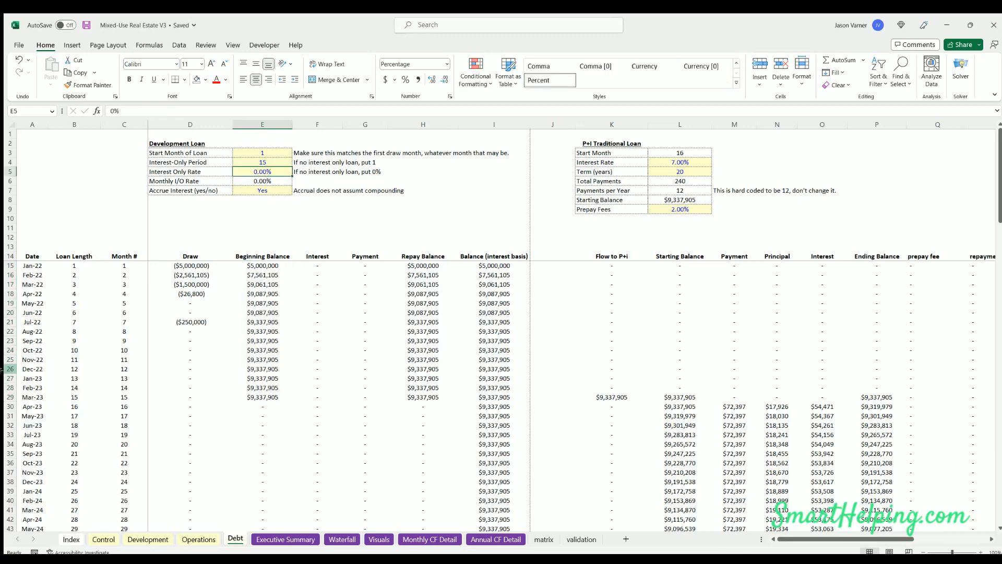
- Set the development loan's Interest Only Rate to 8%
type("8")
key("Return")
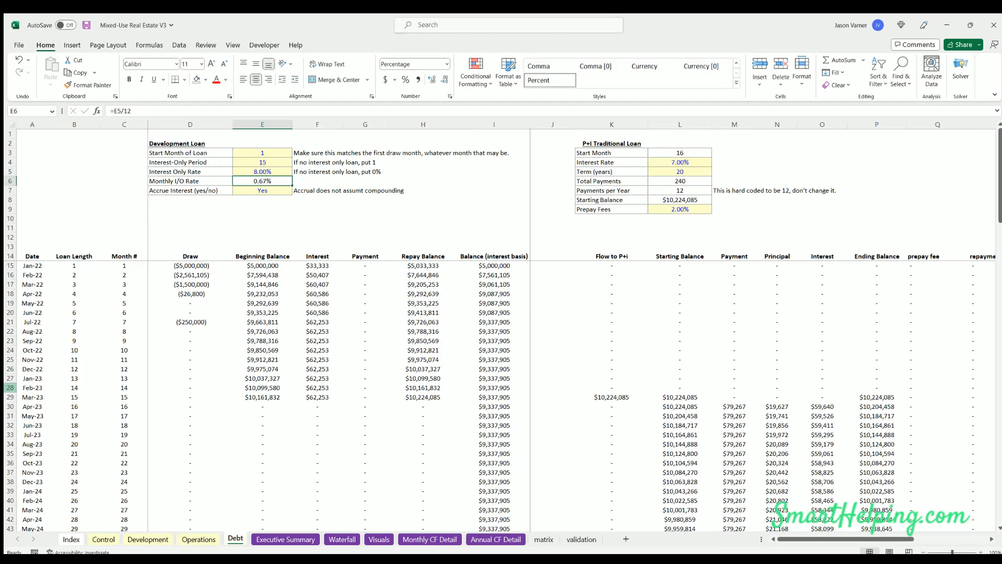
- Set the development loan's Accrue Interest option to No and inspect the interest entries in the Payment column
left_click(274, 190)
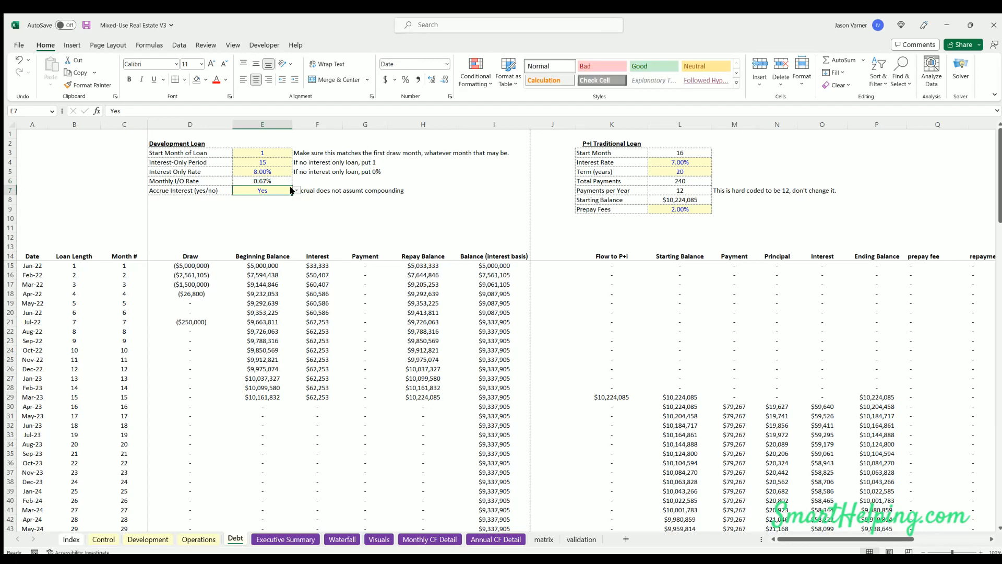
left_click(276, 205)
left_click(356, 266)
left_click(359, 294)
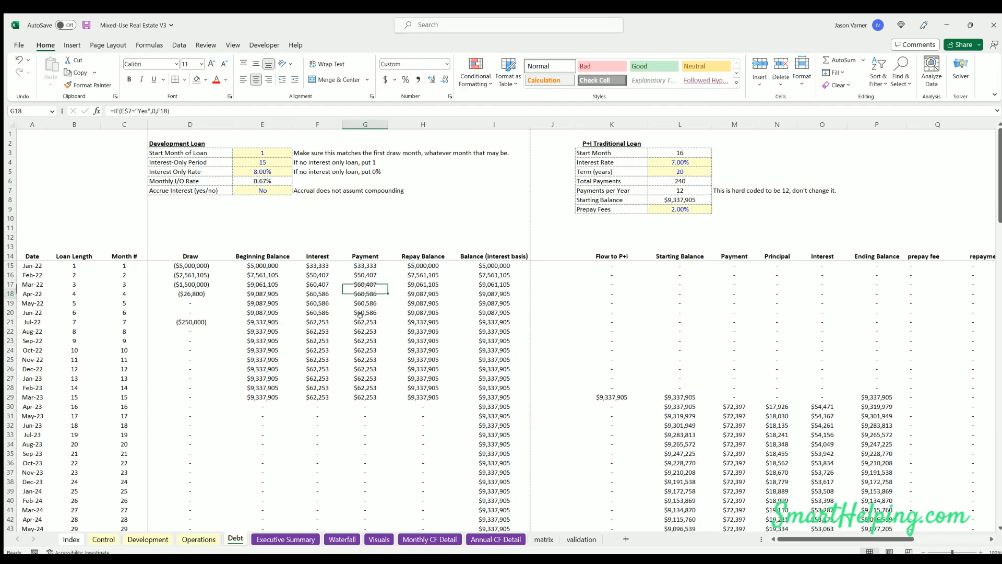
- Set the development loan's Accrue Interest option back to Yes and save the workbook
left_click(272, 189)
key("alt+Down")
left_click(277, 199)
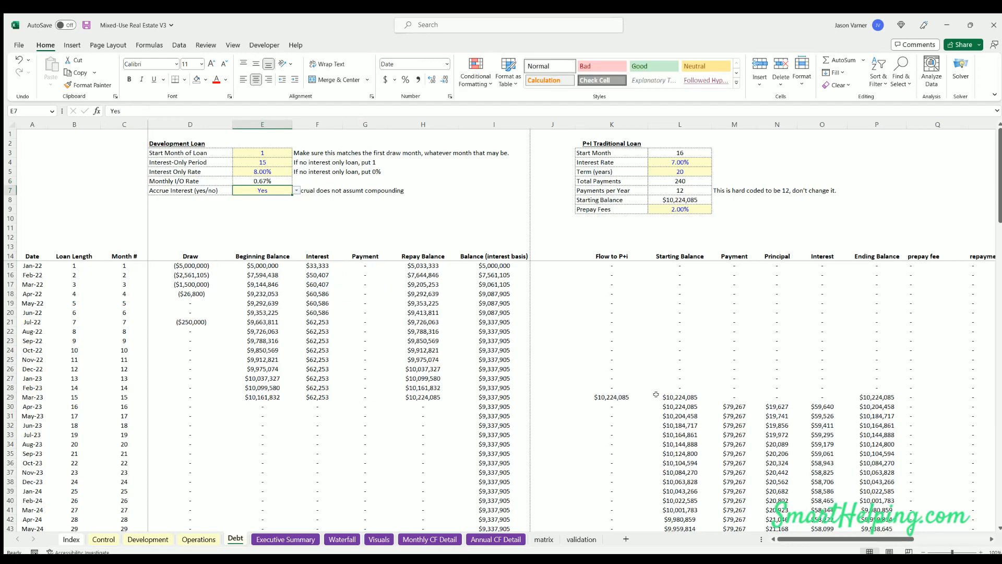
left_click(86, 25)
- Review the Annual CF Detail, Monthly CF Detail, Visuals, Waterfall and Executive Summary output sheets
left_click(483, 537)
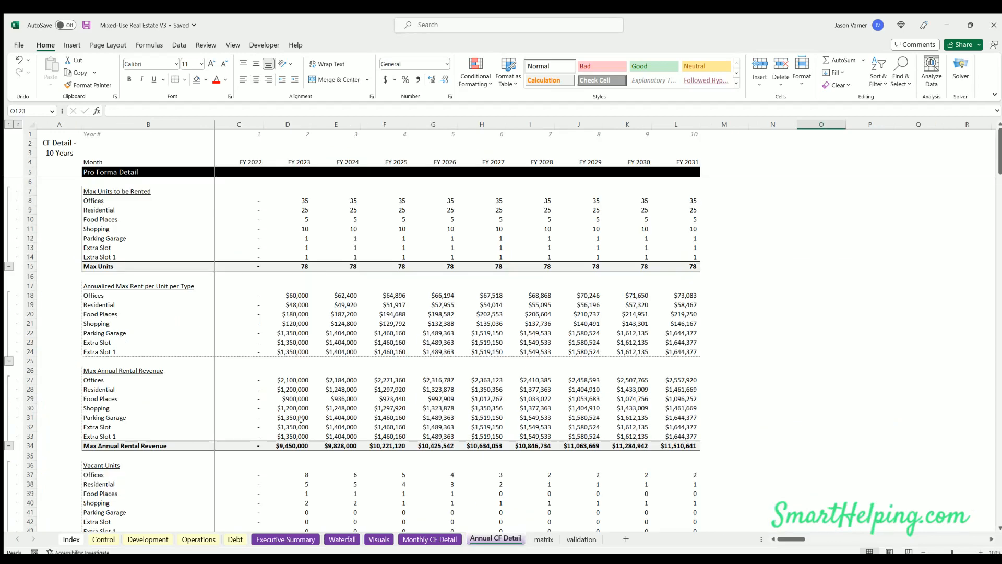
left_click(292, 406)
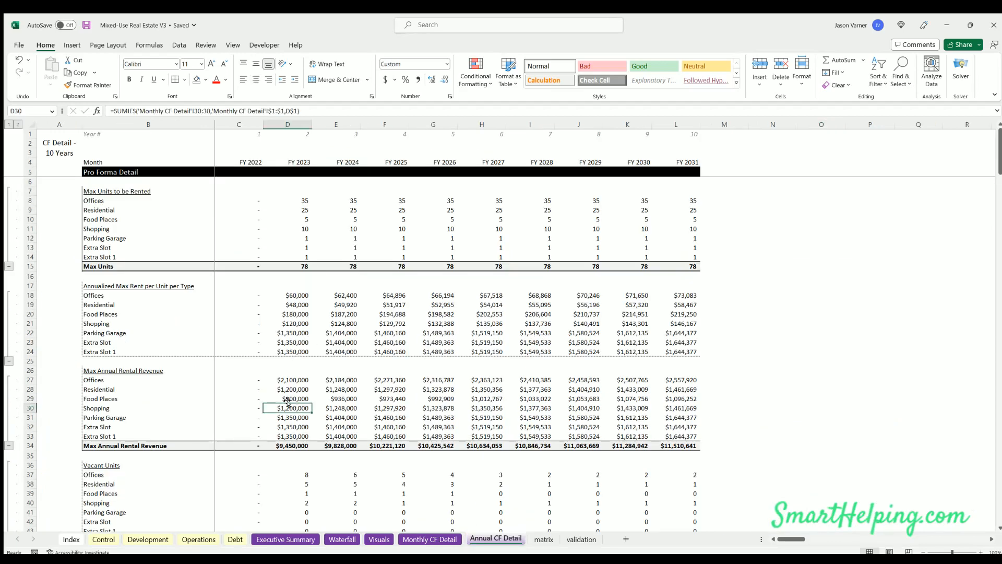
left_click(254, 389)
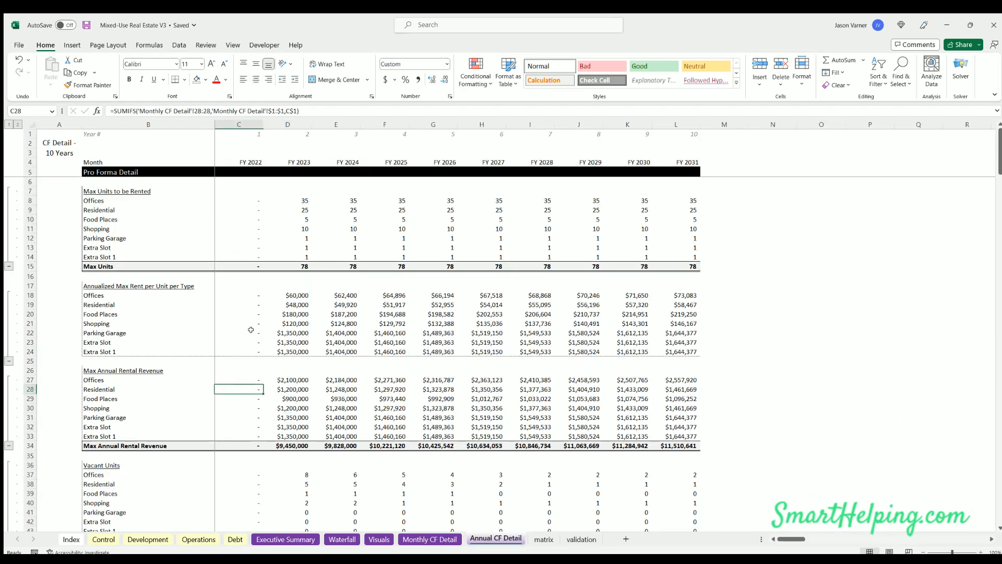
left_click(420, 538)
scroll(305, 442, "up", 20)
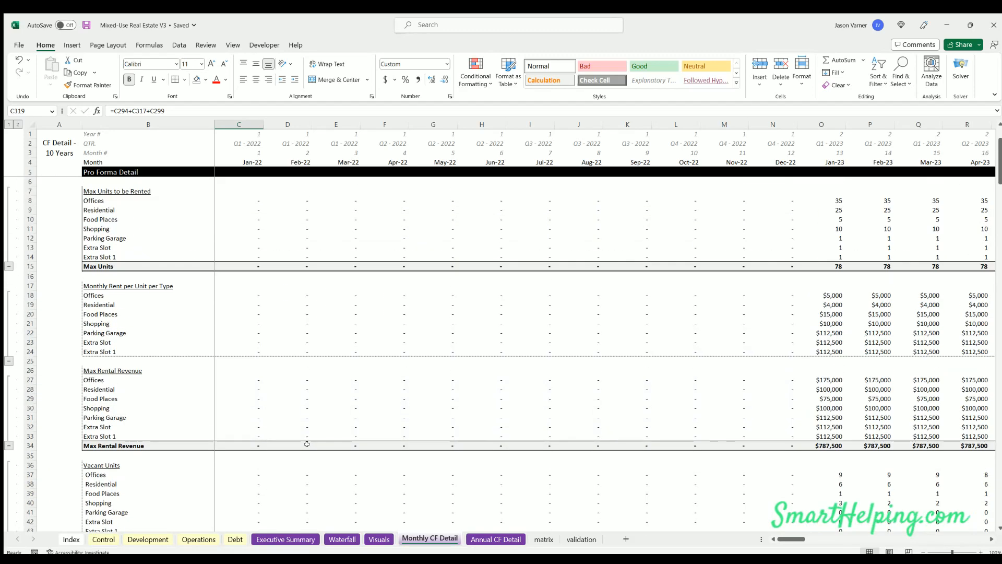
left_click(380, 540)
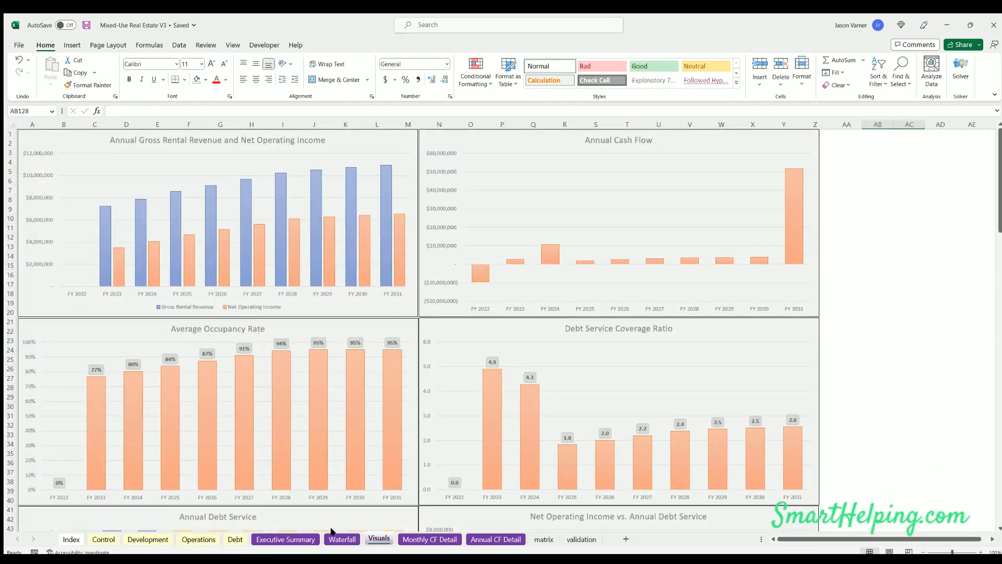
left_click(342, 539)
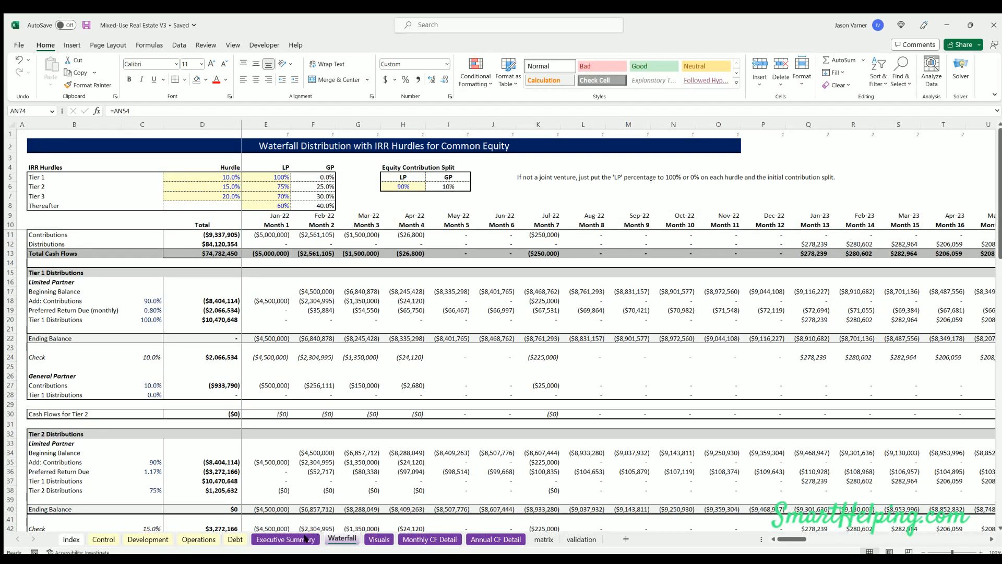
left_click(305, 538)
- Check the Jan-22 and Feb-22 entries in the Debt sheet's Draw column
left_click(235, 539)
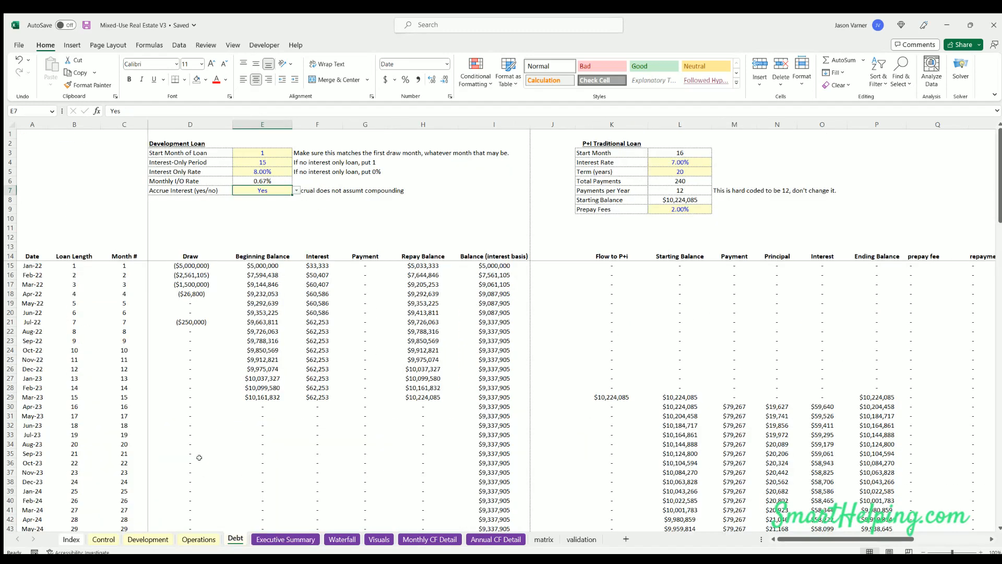
left_click(182, 265)
left_click(184, 276)
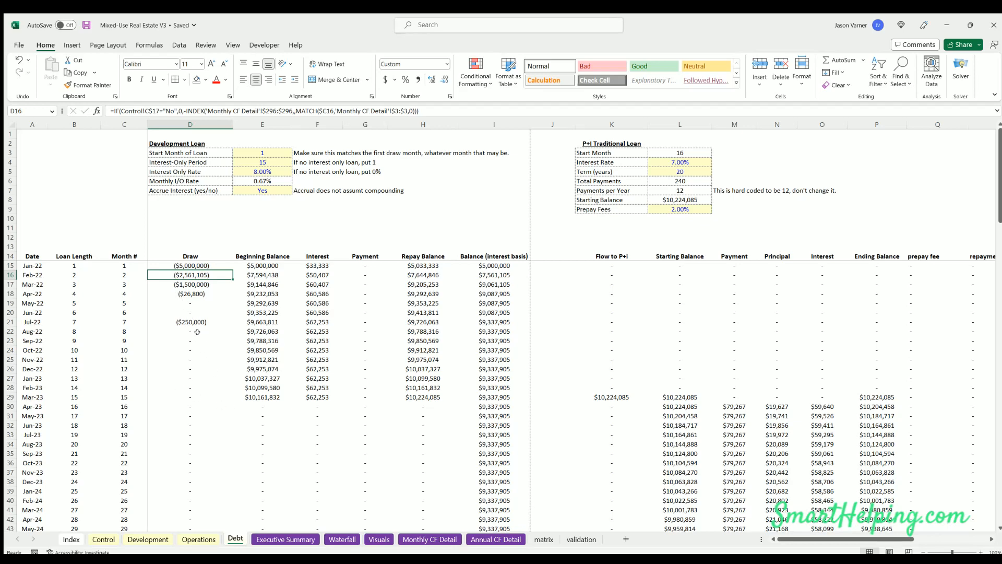
- Glance at the Operations and Development sheets and set Use Traditional Debt Financing to No on the Control sheet
left_click(198, 539)
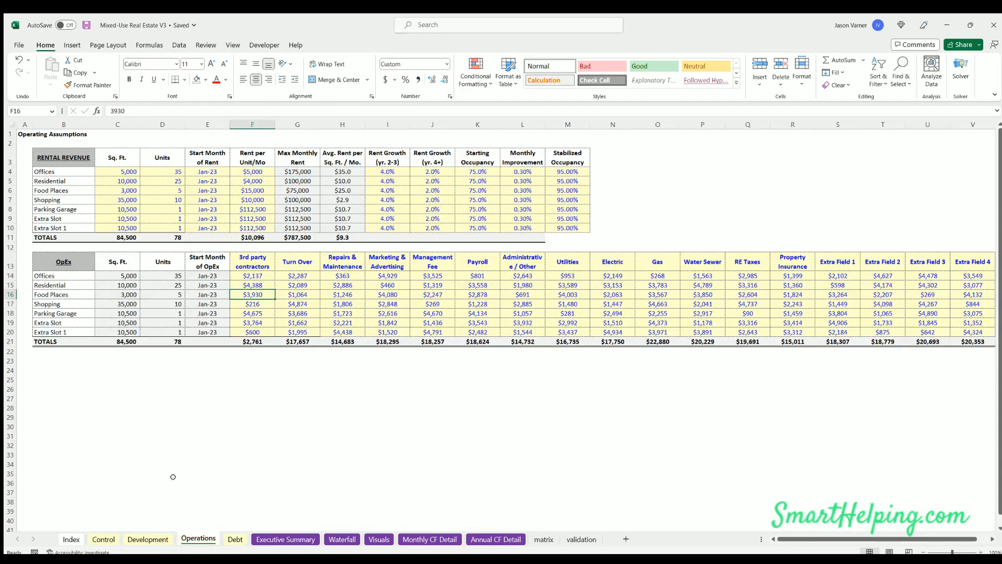
left_click(149, 540)
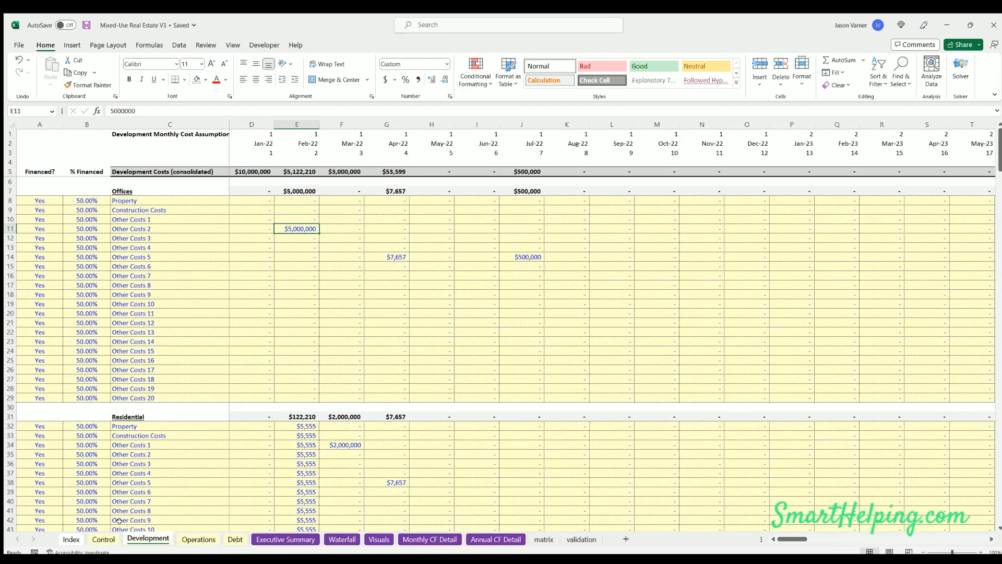
left_click(104, 540)
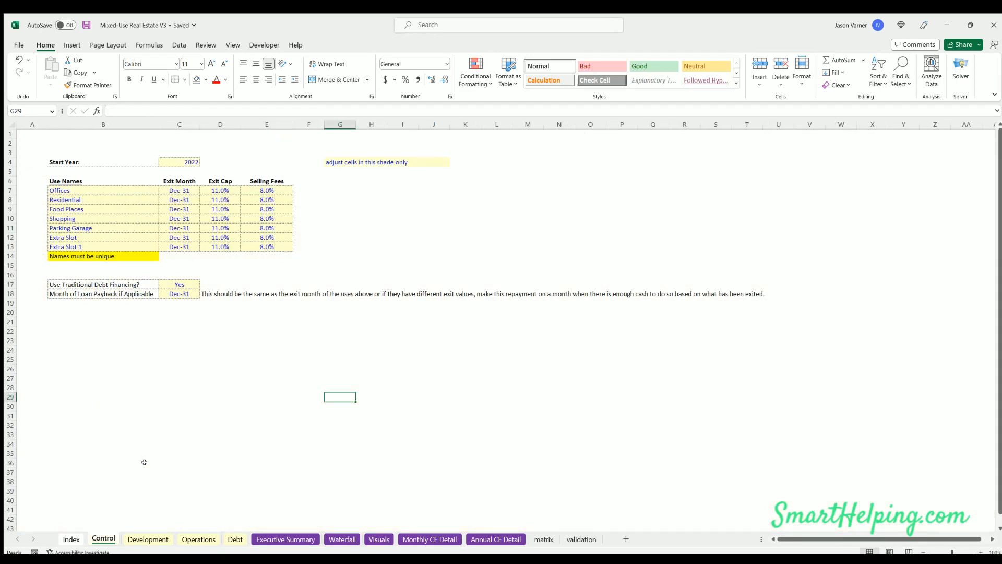
left_click(115, 282)
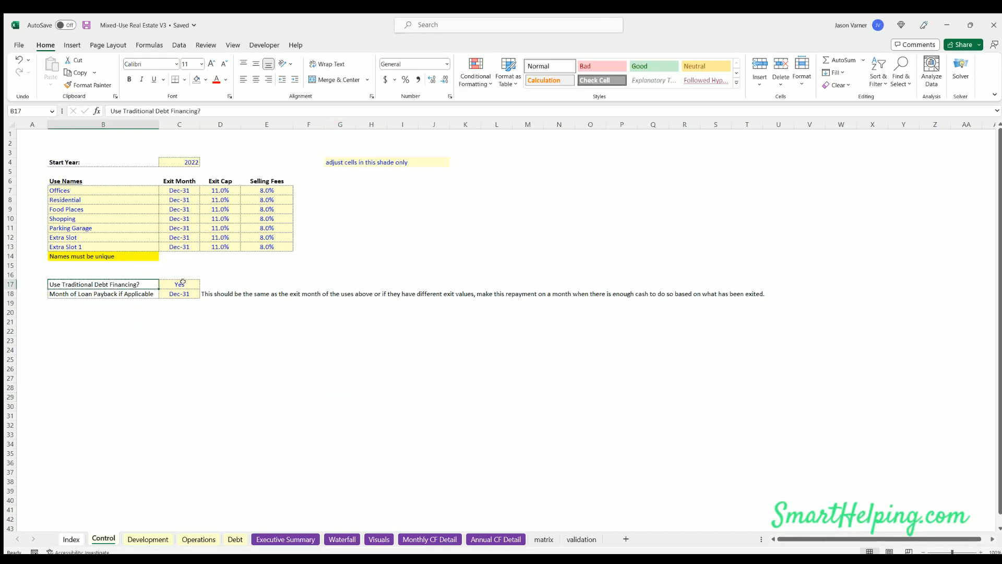
left_click(189, 284)
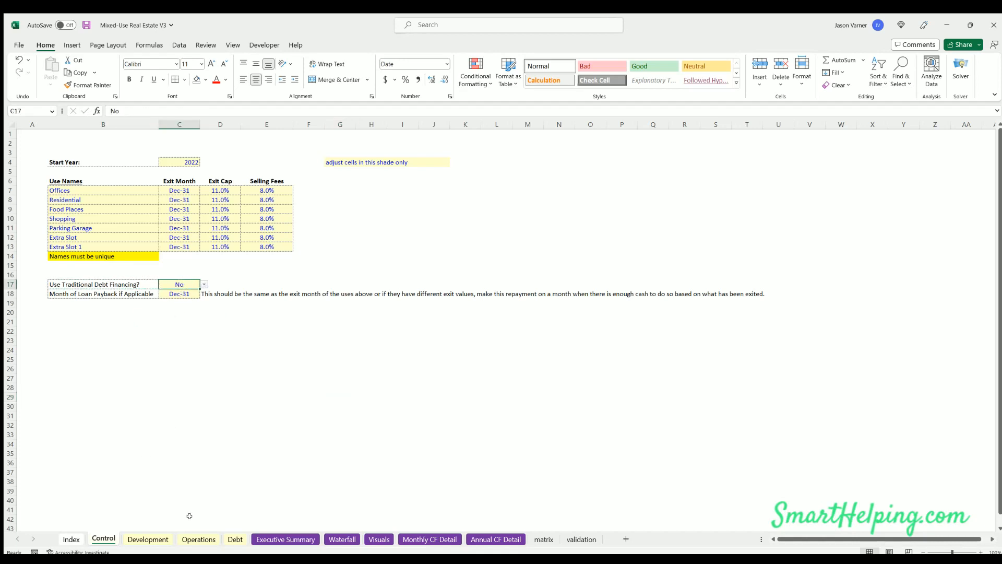
- Check the loan schedules on the Debt sheet and the contributions and tier distributions on the Waterfall sheet
left_click(235, 540)
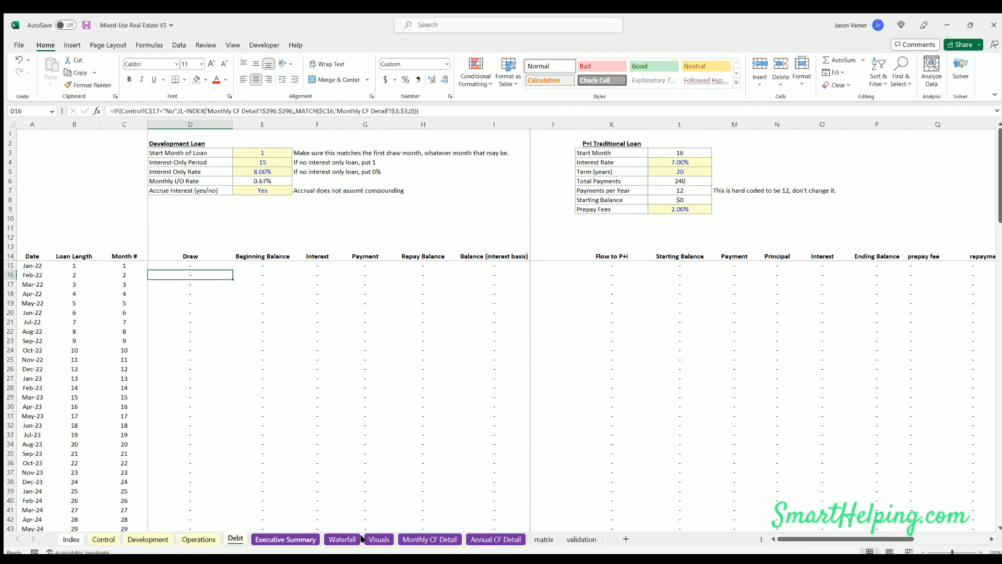
left_click(342, 539)
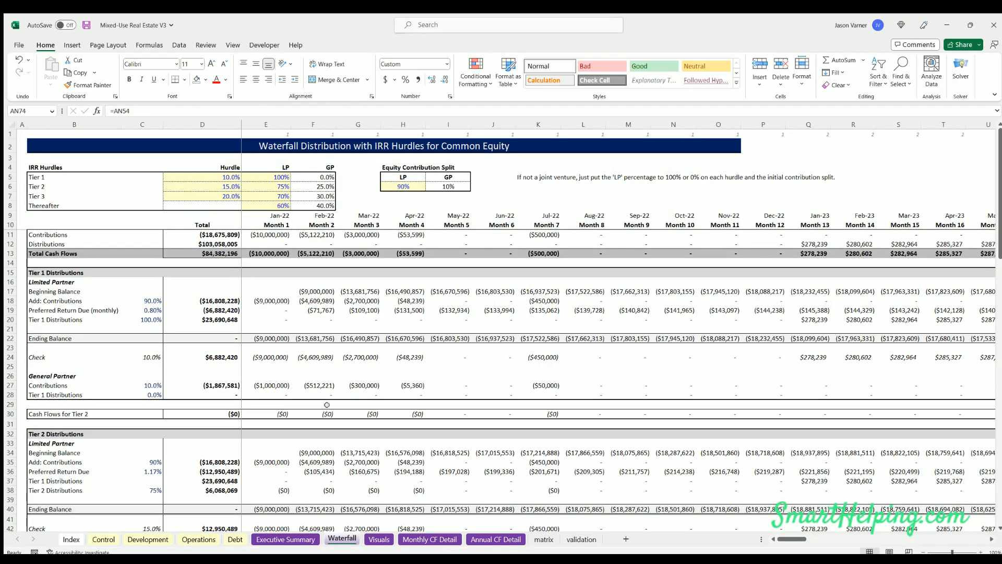
scroll(327, 405, "down", 14)
scroll(327, 405, "up", 14)
- Review the Executive Summary's Cash Flow Distributions and the IRR for the general and limited partners
left_click(285, 539)
scroll(200, 420, "down", 11)
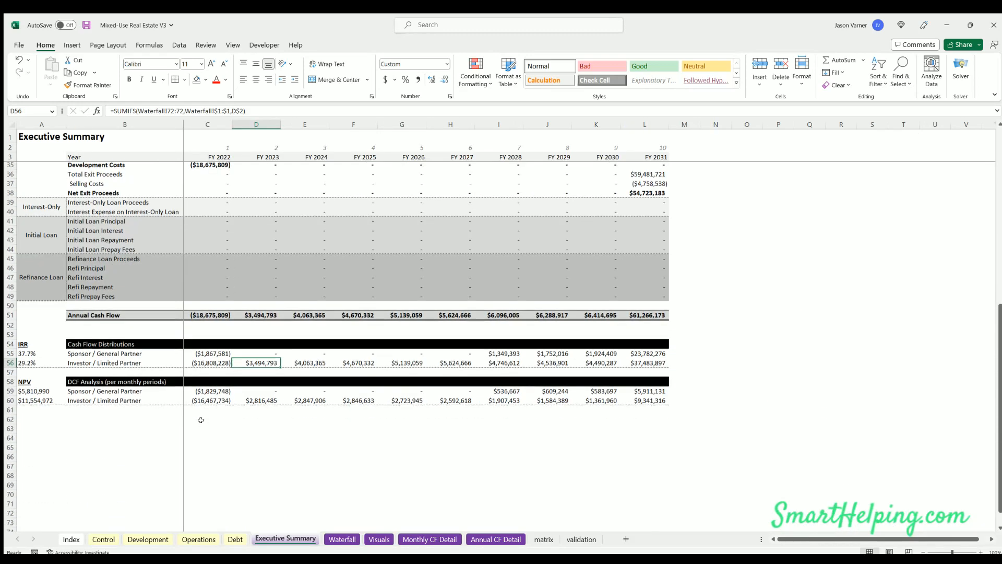
left_click_drag(216, 336, 648, 341)
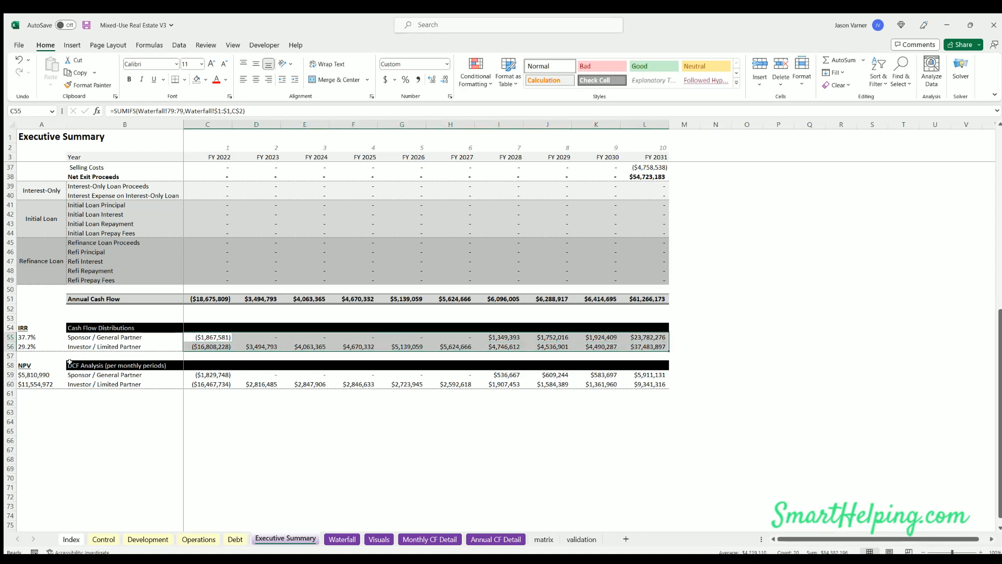
left_click(23, 337)
left_click(24, 346)
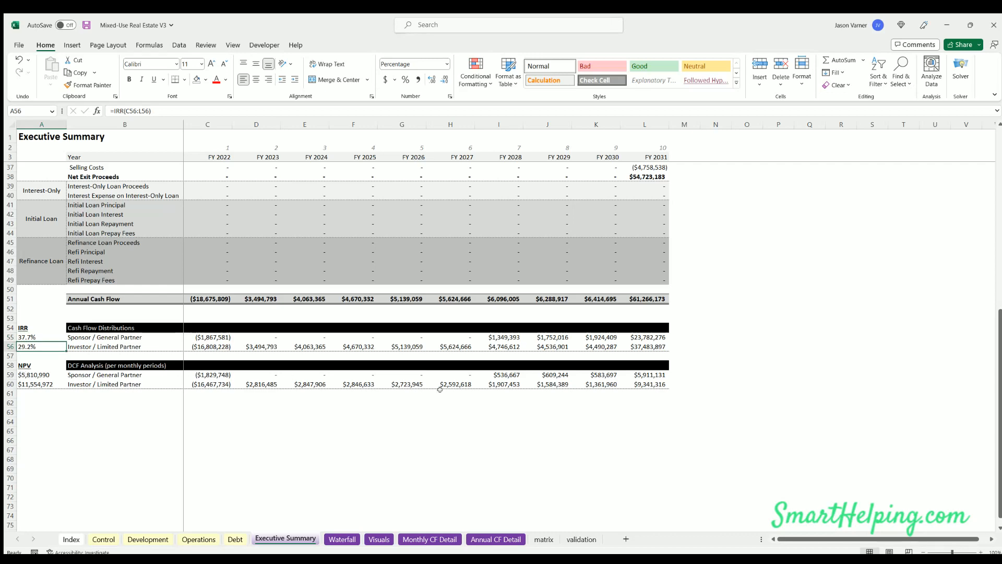
- Look over the Waterfall sheet again and set Use Traditional Debt Financing back to Yes on the Control sheet
left_click(342, 539)
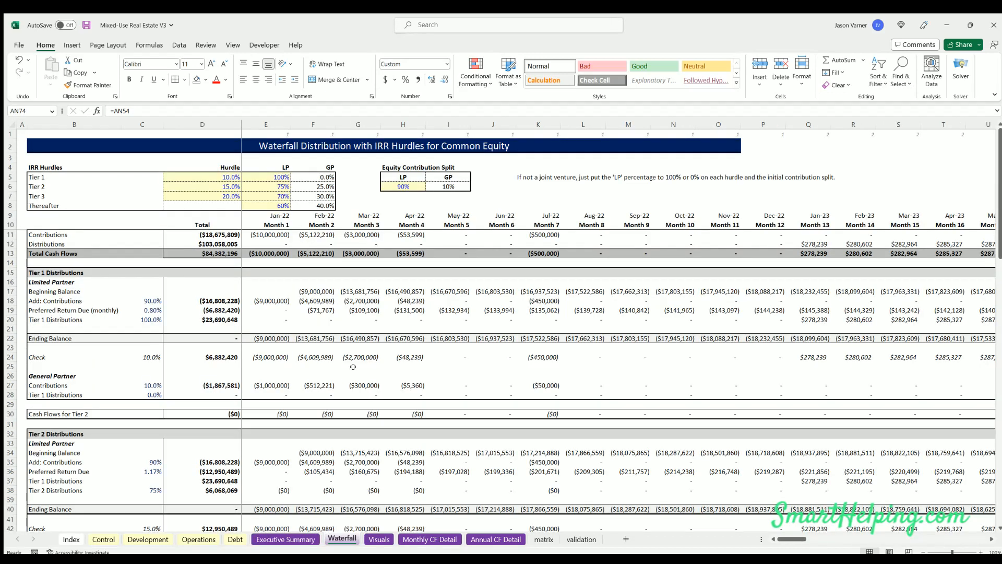
scroll(351, 377, "up", 3)
left_click(103, 539)
left_click(175, 388)
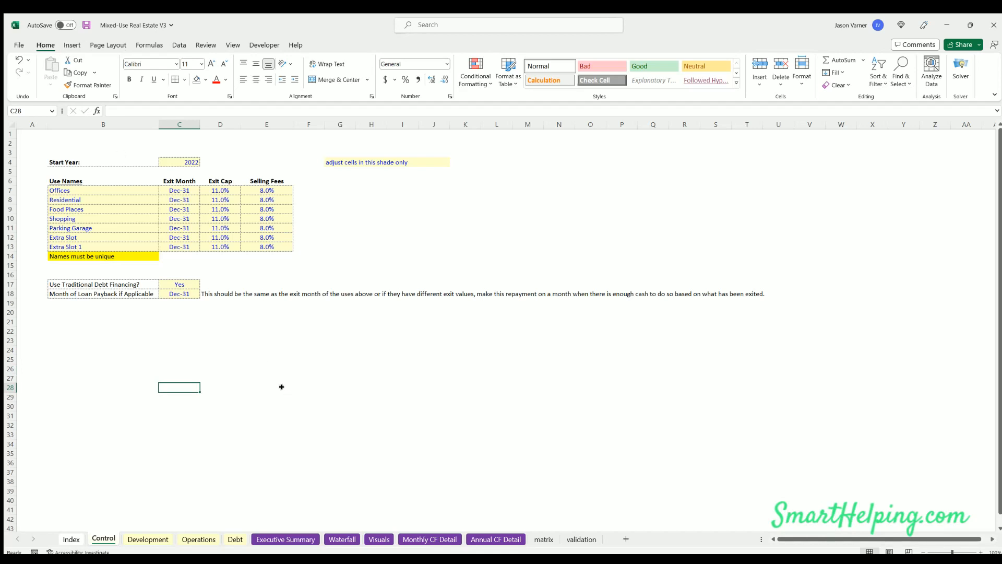
- Enter smarthelping.com in cell E28 of the Control sheet and delete it again
left_click(282, 387)
type("smarthel")
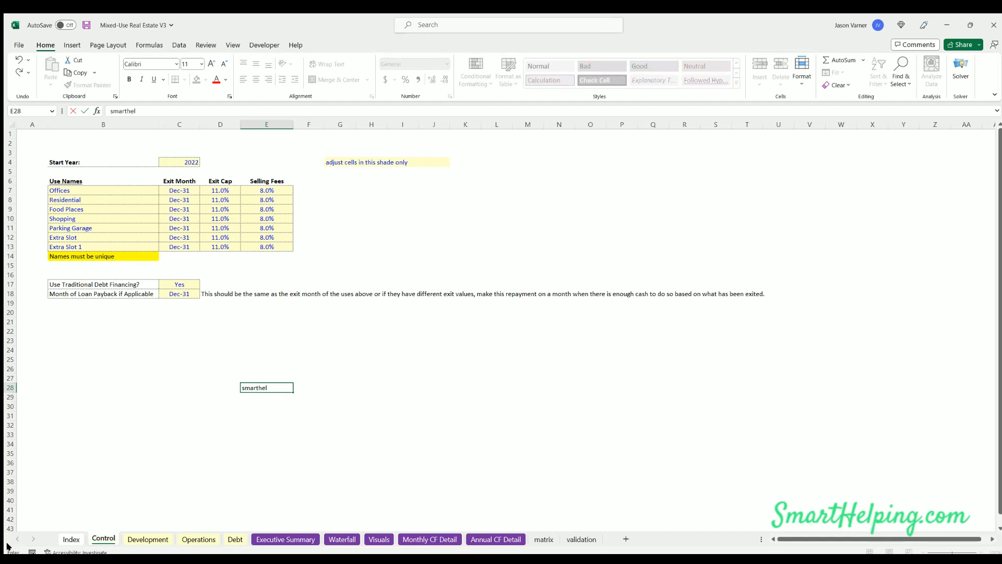
type("ping.com")
key("Return")
key("Up")
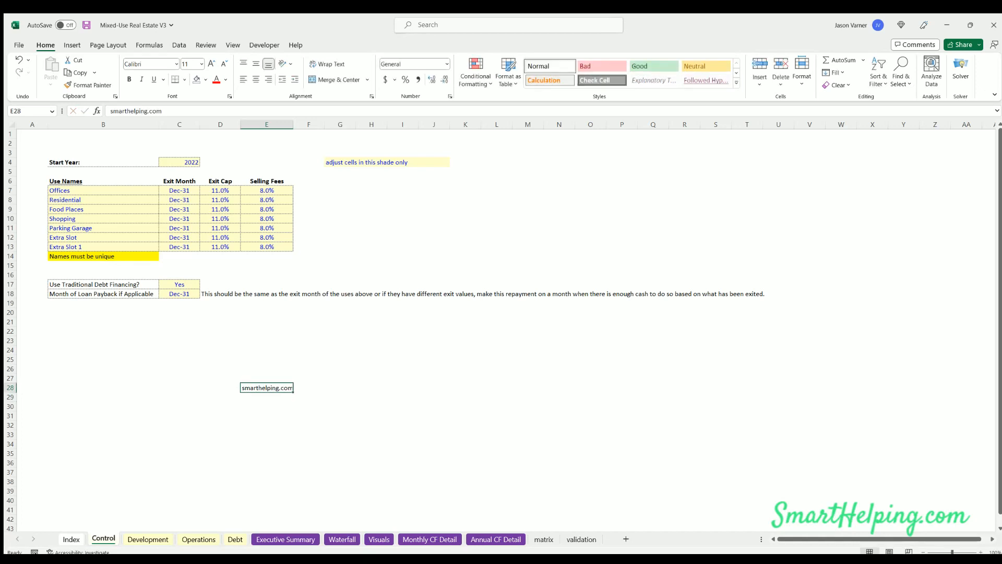
key("Delete")
key("Return")
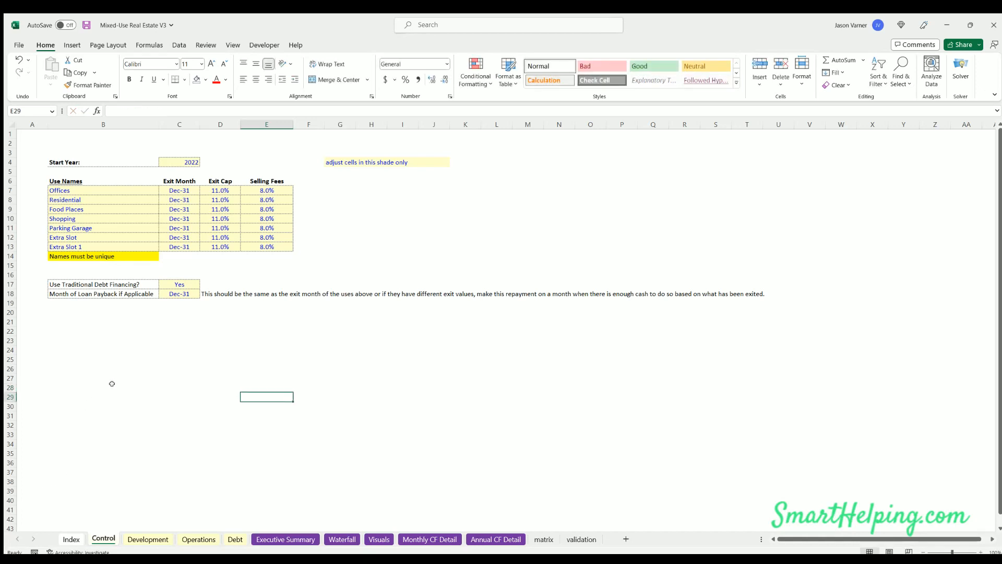
left_click_drag(259, 384, 432, 383)
left_click(343, 384)
left_click_drag(343, 401, 340, 449)
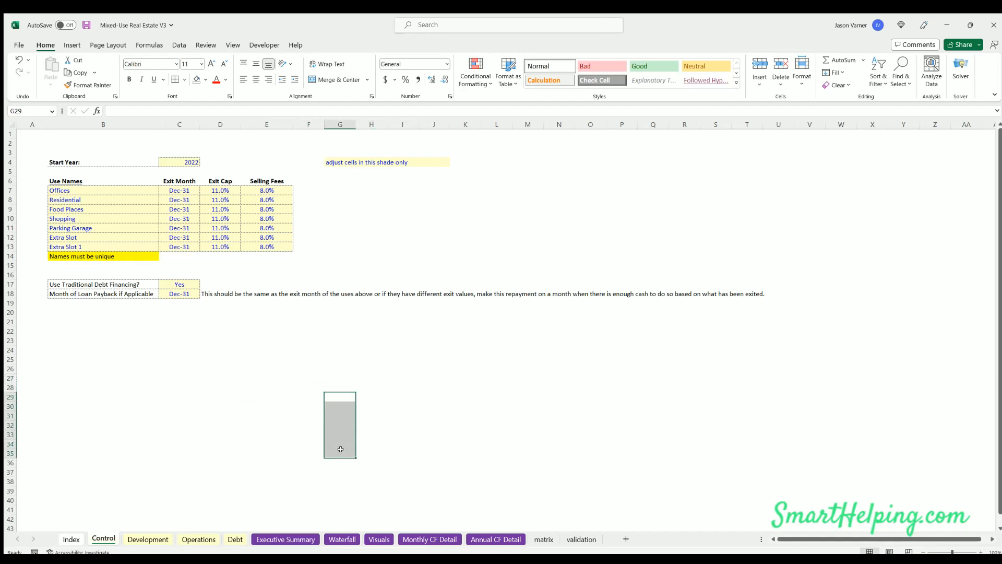
left_click(342, 418)
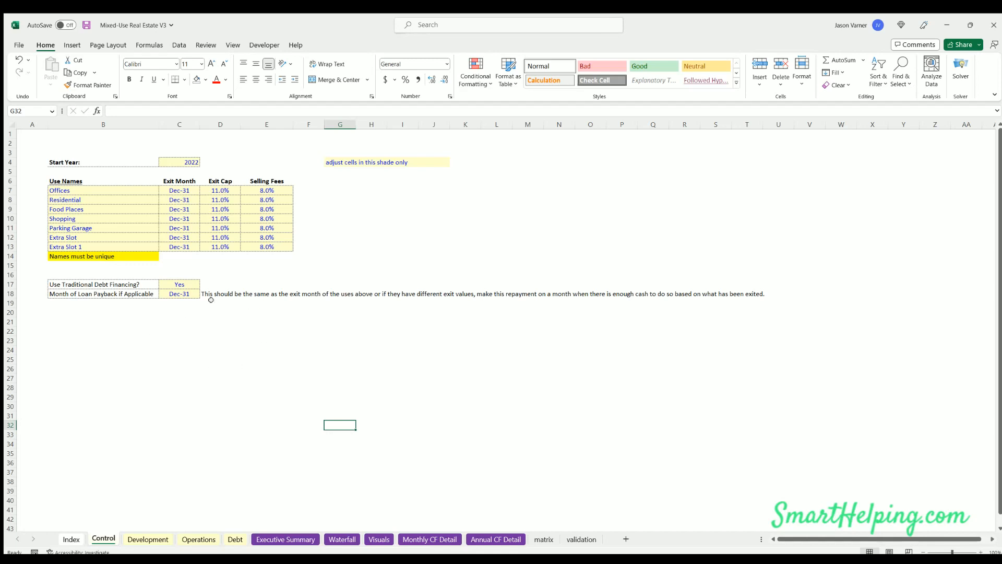
left_click(210, 337)
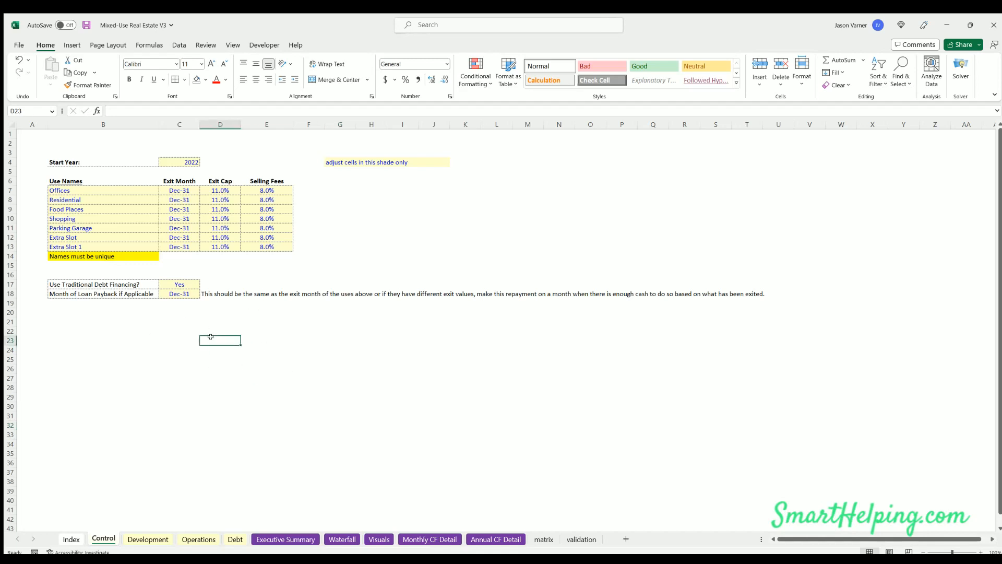